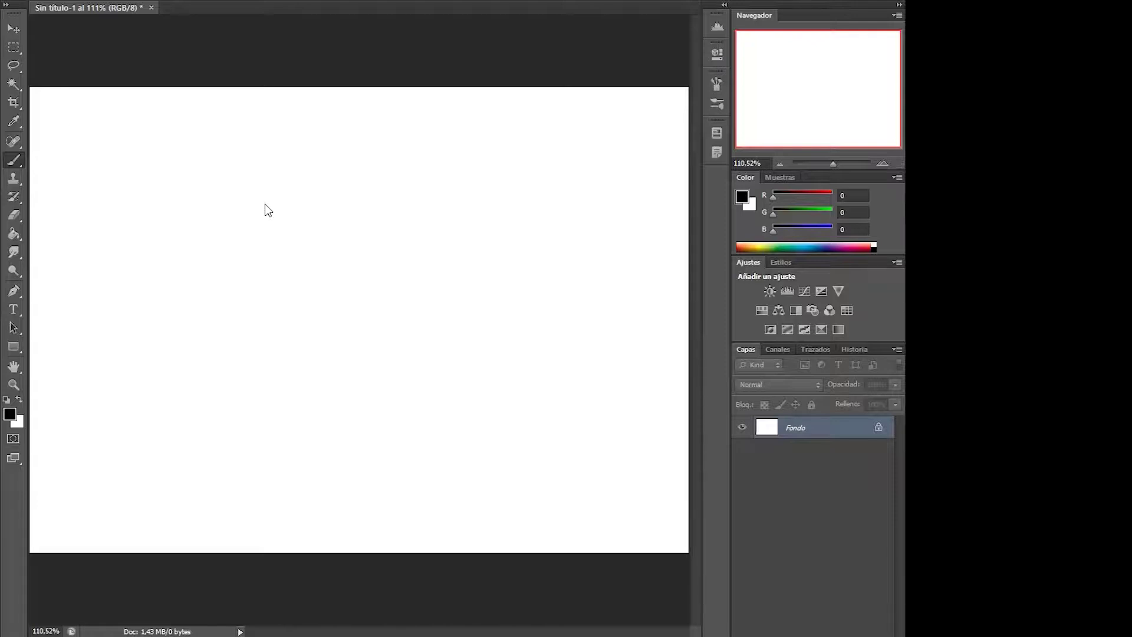
Step: Sketch a narrow rectangular cat-like head with two pointed ears, dot eyes and a small muzzle in black
mouse_move(267, 228)
left_mouse_down()
mouse_move(300, 211)
mouse_move(278, 212)
left_mouse_up()
mouse_move(278, 212)
left_mouse_down()
mouse_move(308, 196)
mouse_move(312, 234)
mouse_move(270, 260)
mouse_move(312, 260)
mouse_move(269, 229)
left_mouse_up()
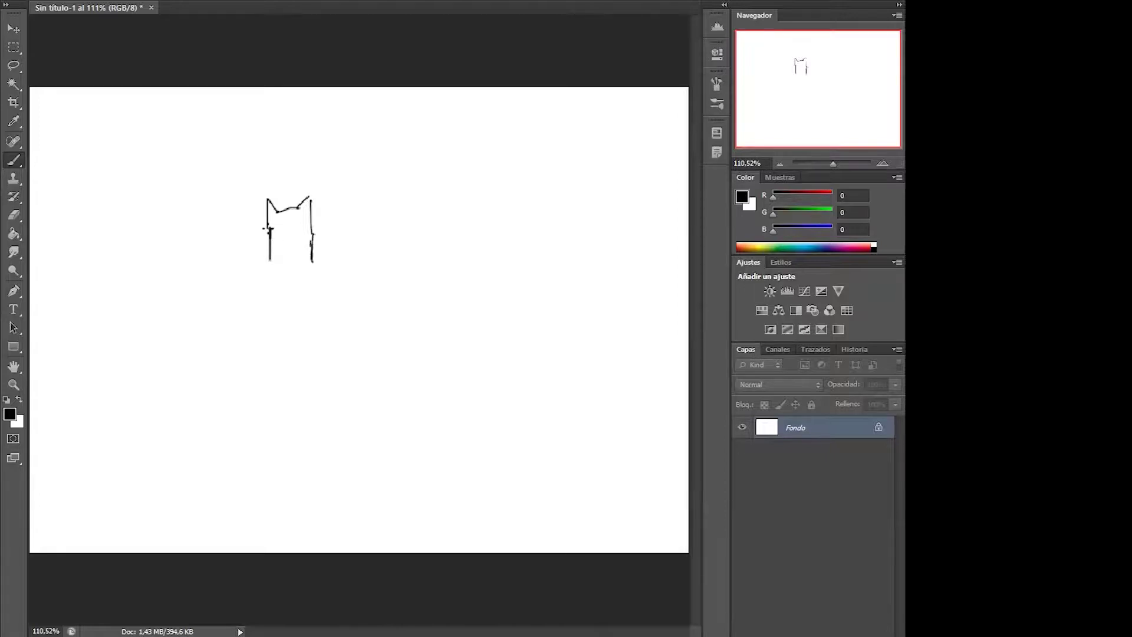
mouse_move(273, 269)
left_mouse_down()
mouse_move(276, 287)
mouse_move(313, 285)
mouse_move(281, 288)
mouse_move(288, 260)
mouse_move(283, 278)
mouse_move(303, 281)
mouse_move(295, 273)
left_mouse_up()
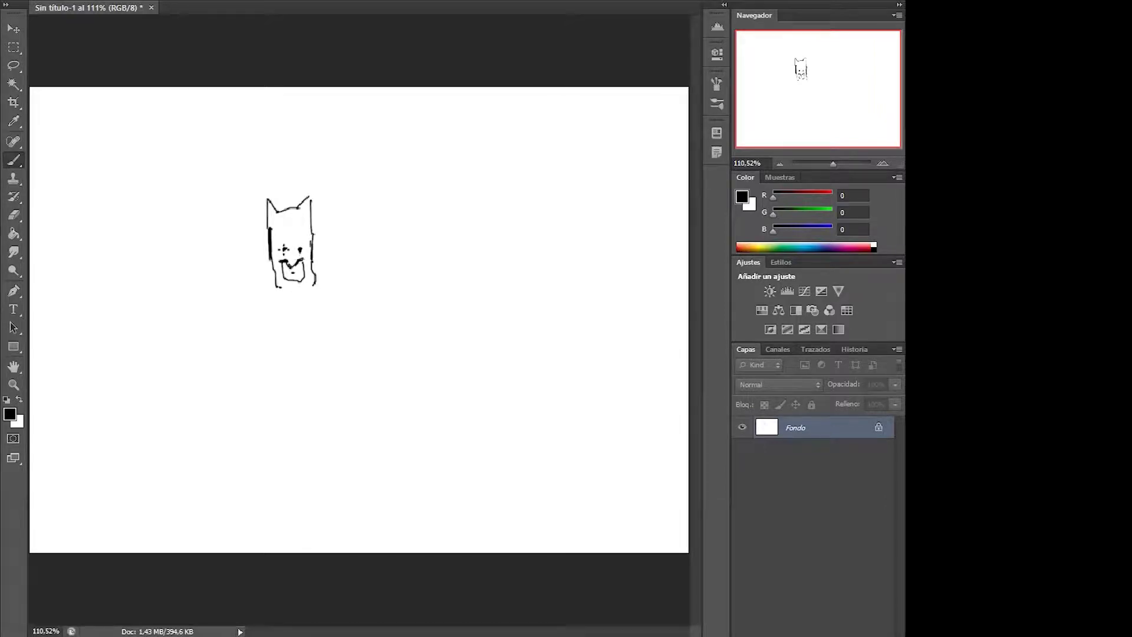
left_click_drag(286, 289, 311, 285)
left_click_drag(312, 201, 307, 195)
Step: Select the cat-like head with a rectangular marquee, move it toward the canvas's left side and deselect it
key("m")
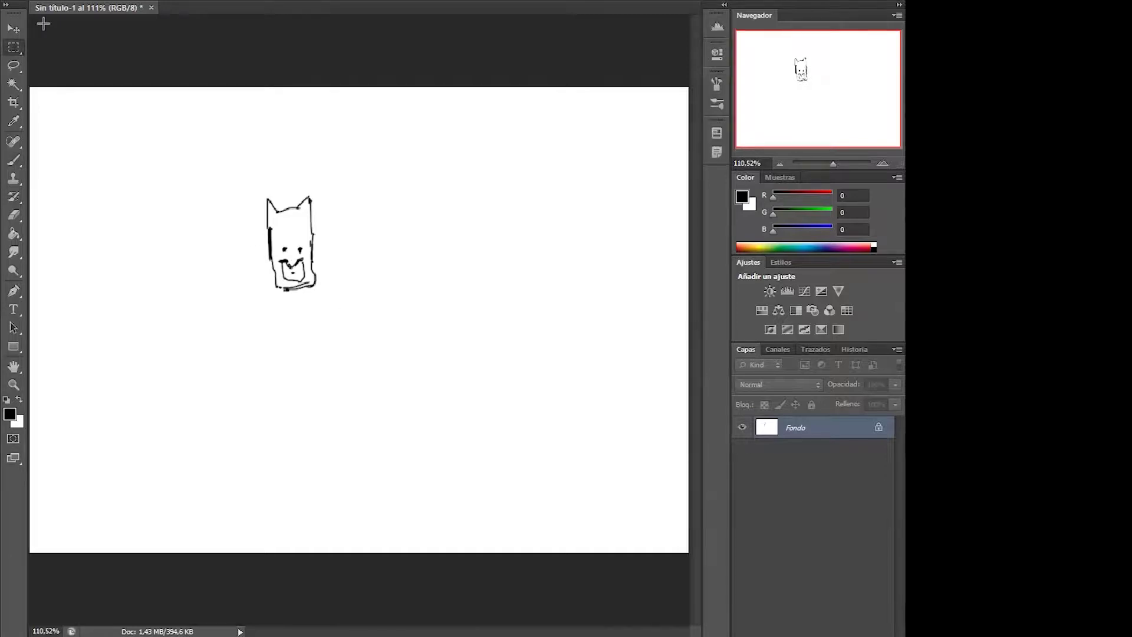
left_click_drag(245, 177, 334, 308)
key("v")
left_click_drag(278, 263, 177, 248)
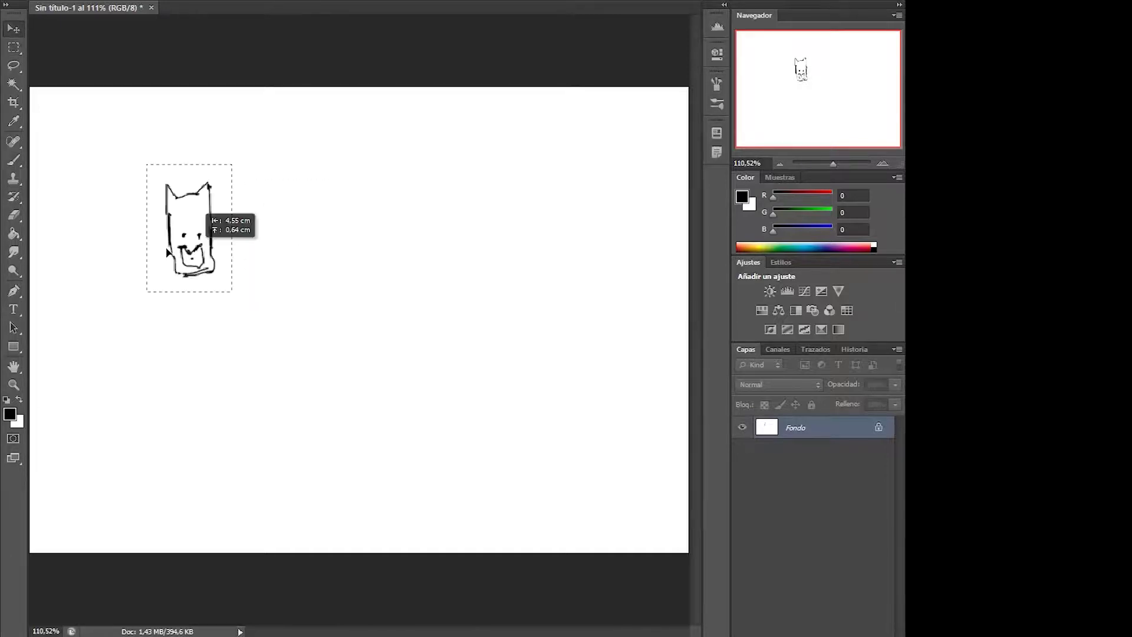
key("m")
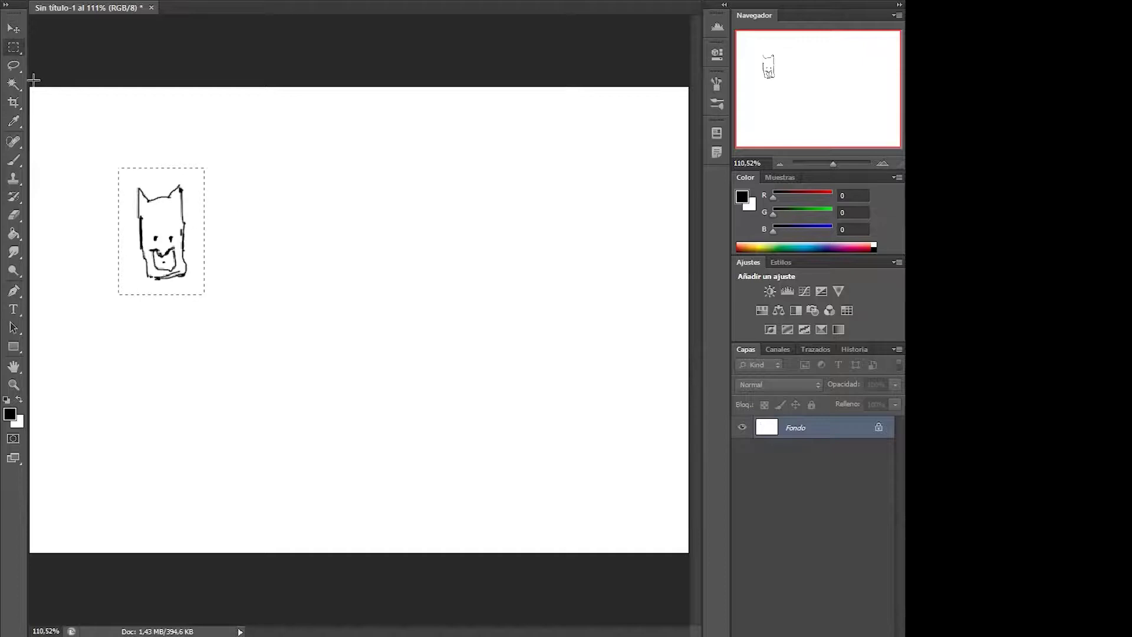
left_click(100, 214)
Step: Brush a unicorn-like head with a long teardrop snout, small eyes and a tall ridged horn beside the cat-like head
left_click(15, 158)
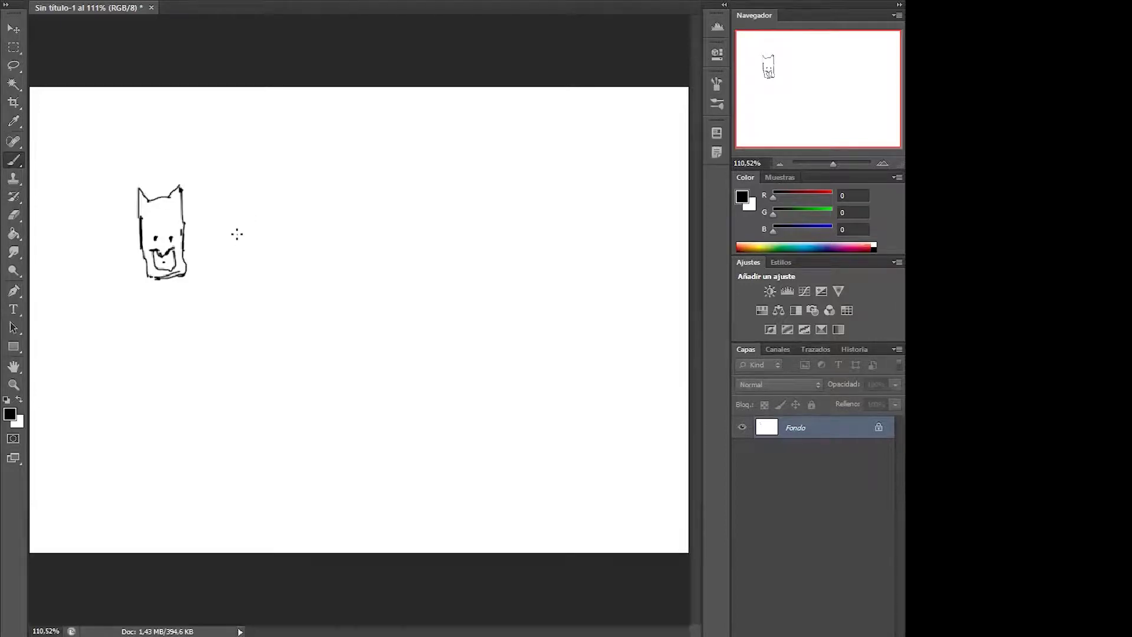
mouse_move(238, 228)
left_mouse_down()
mouse_move(242, 255)
mouse_move(260, 266)
mouse_move(275, 245)
mouse_move(258, 180)
left_mouse_up()
left_click_drag(239, 228, 252, 183)
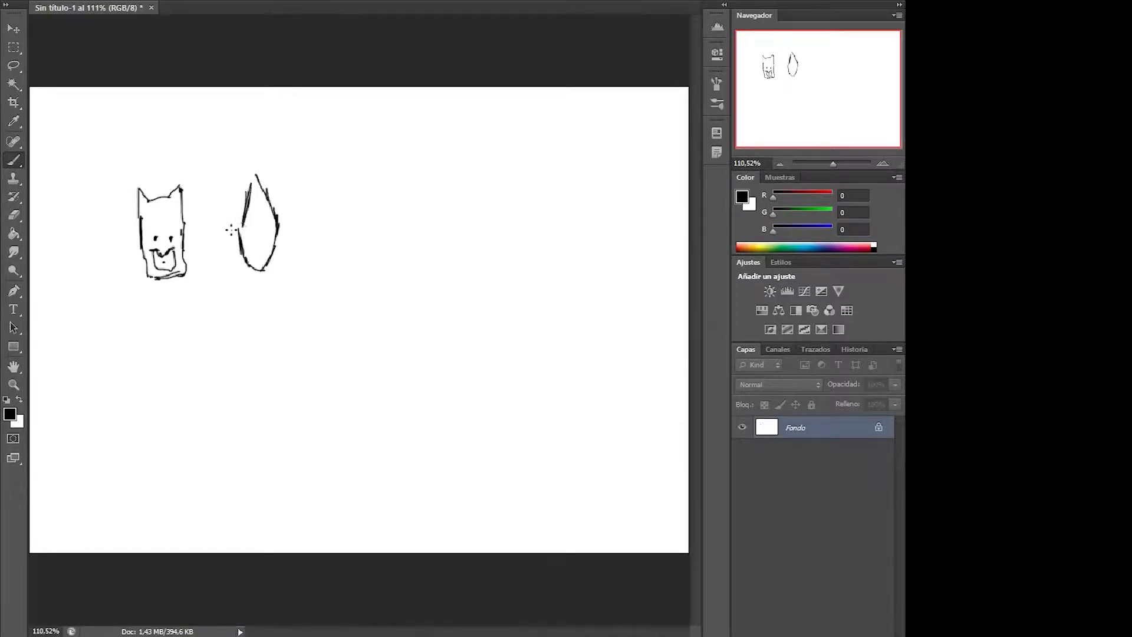
left_click(245, 175)
left_click_drag(242, 170, 242, 198)
mouse_move(258, 155)
left_mouse_down()
mouse_move(244, 164)
mouse_move(271, 194)
left_mouse_up()
left_click_drag(251, 109, 253, 146)
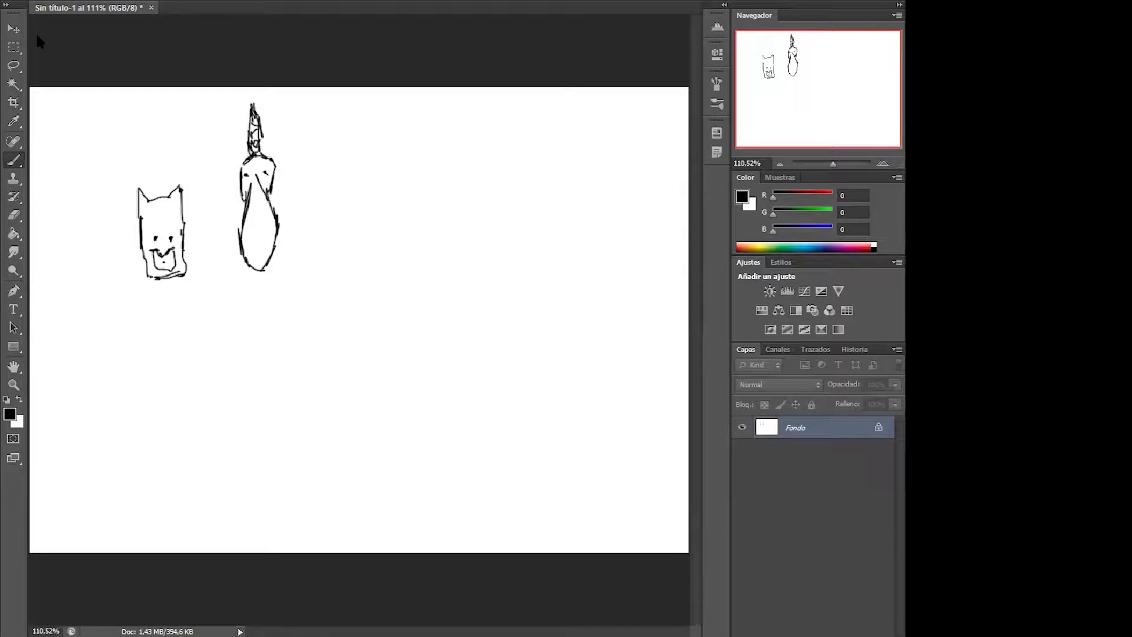
Step: Select the horned head with a rectangular marquee, move it to the left of the cat-like head and deselect it
key("m")
mouse_move(228, 101)
left_mouse_down()
mouse_move(308, 298)
mouse_move(311, 277)
mouse_move(304, 299)
left_mouse_up()
key("v")
left_click_drag(254, 239, 69, 277)
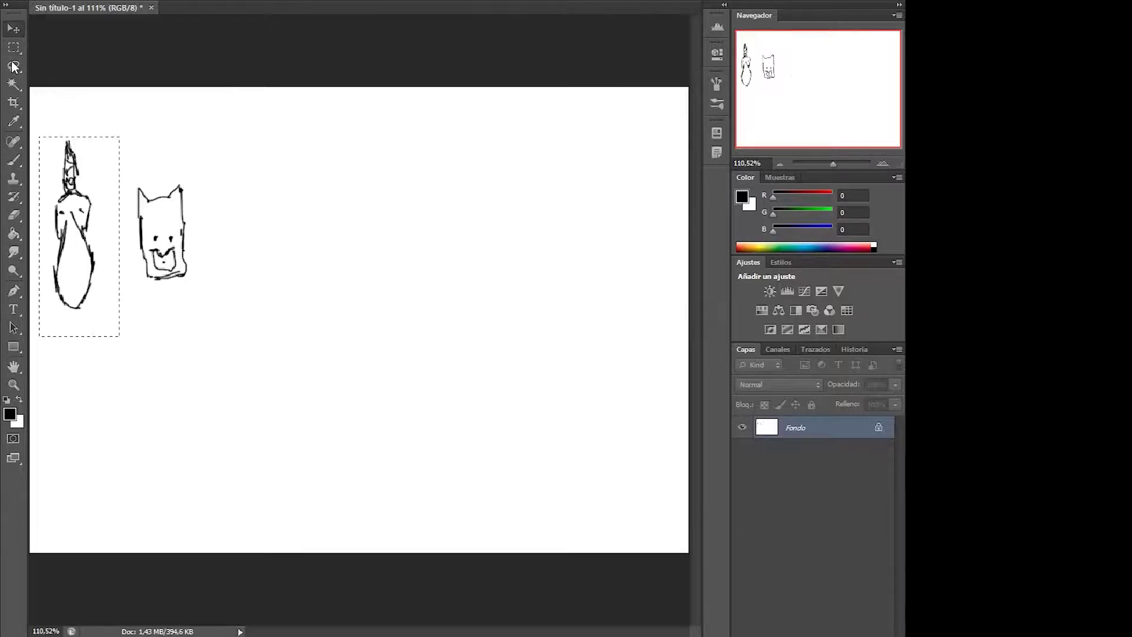
key("m")
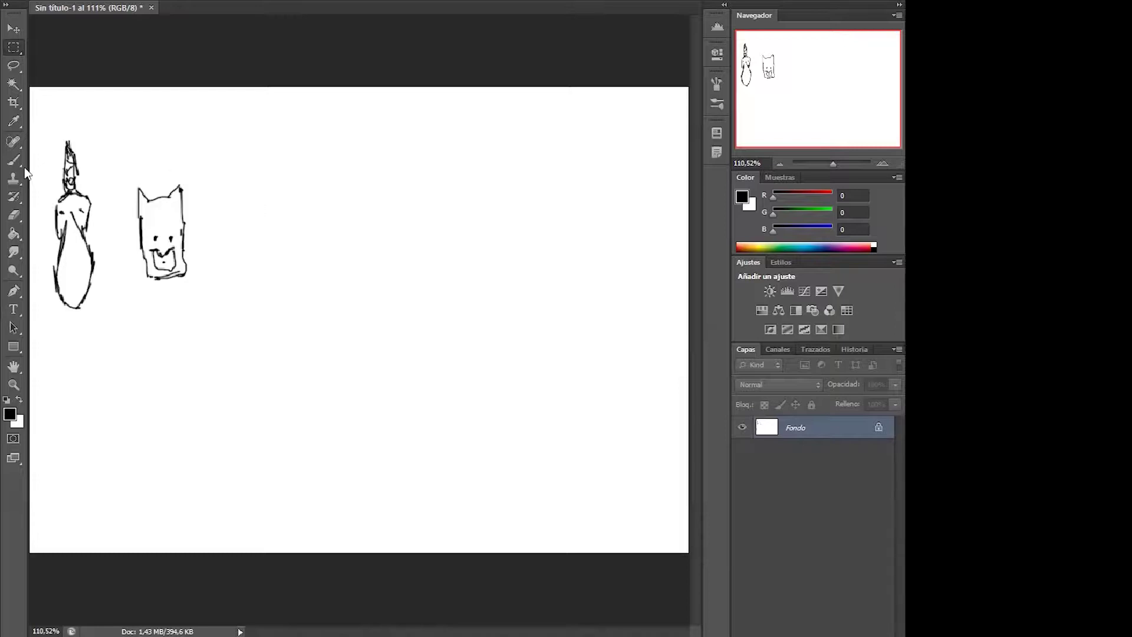
Step: Sketch a square head to the right of the cat-like one, with a frowning mouth and a nose
key("b")
mouse_move(242, 260)
left_mouse_down()
mouse_move(243, 272)
mouse_move(259, 272)
mouse_move(260, 258)
left_mouse_up()
left_click_drag(274, 190, 230, 264)
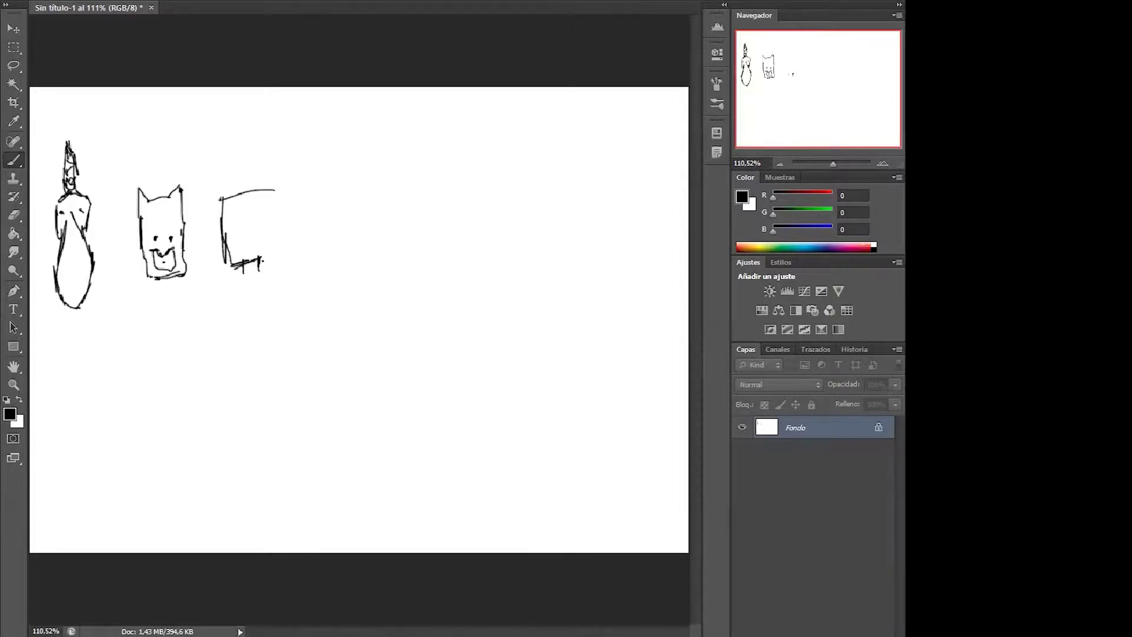
mouse_move(275, 190)
left_mouse_down()
mouse_move(287, 248)
mouse_move(243, 266)
left_mouse_up()
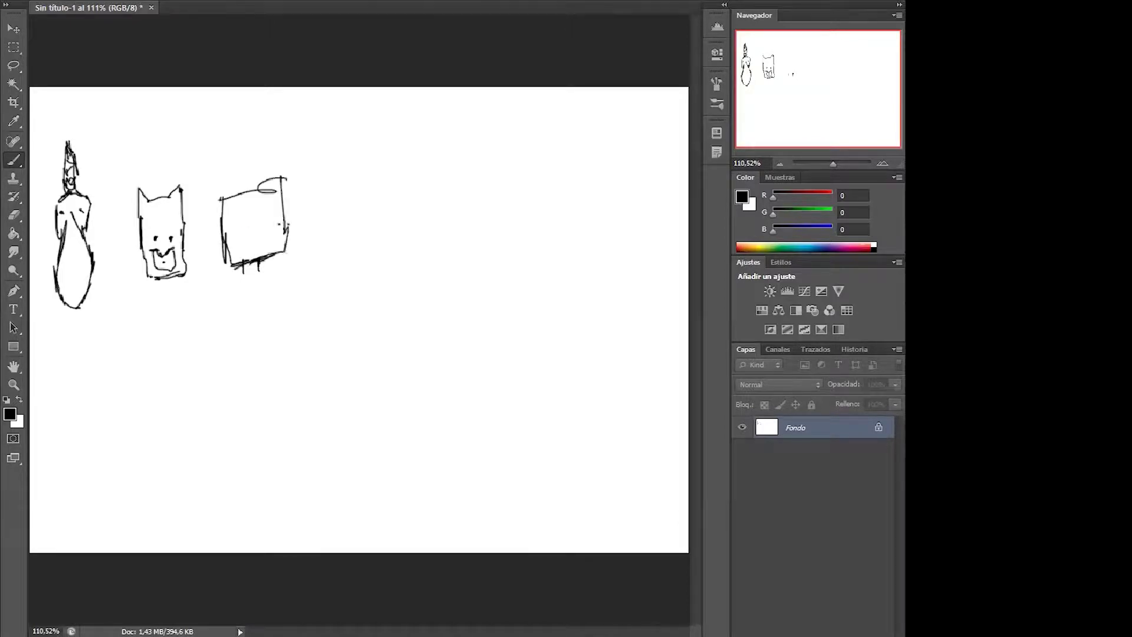
mouse_move(269, 210)
left_mouse_down()
mouse_move(275, 242)
mouse_move(284, 202)
mouse_move(293, 231)
mouse_move(261, 245)
left_mouse_up()
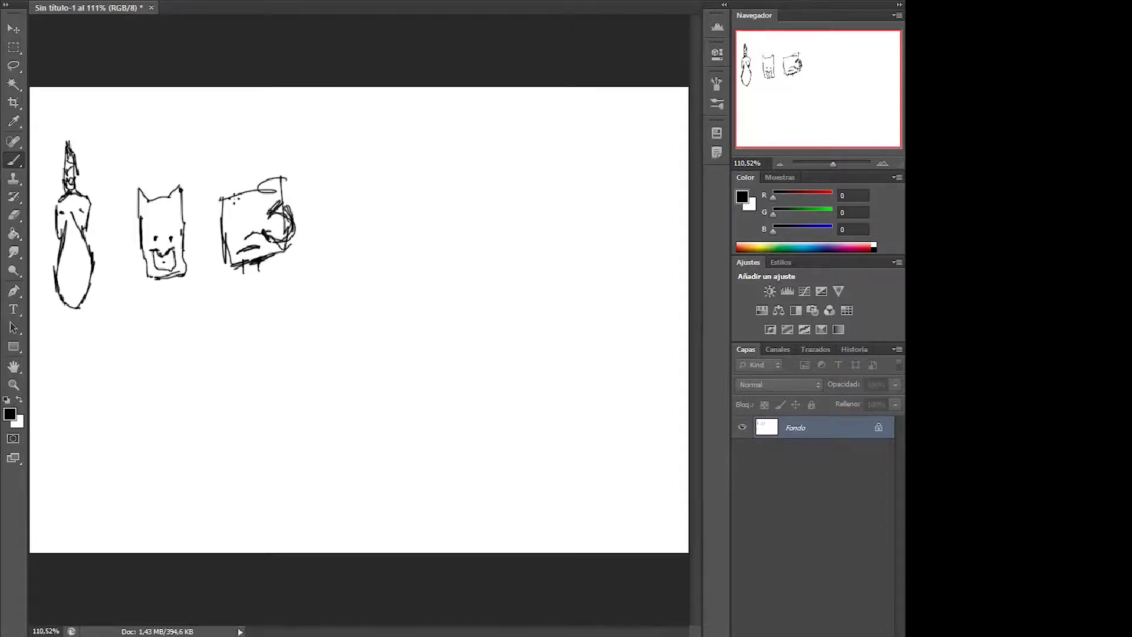
Step: Add large round eyes, ears, thick slanted eyebrows and darker contour strokes to the square head
mouse_move(249, 202)
left_mouse_down()
mouse_move(239, 216)
mouse_move(266, 185)
mouse_move(266, 204)
mouse_move(227, 250)
left_mouse_up()
left_click_drag(203, 212, 218, 236)
left_click_drag(225, 181, 211, 223)
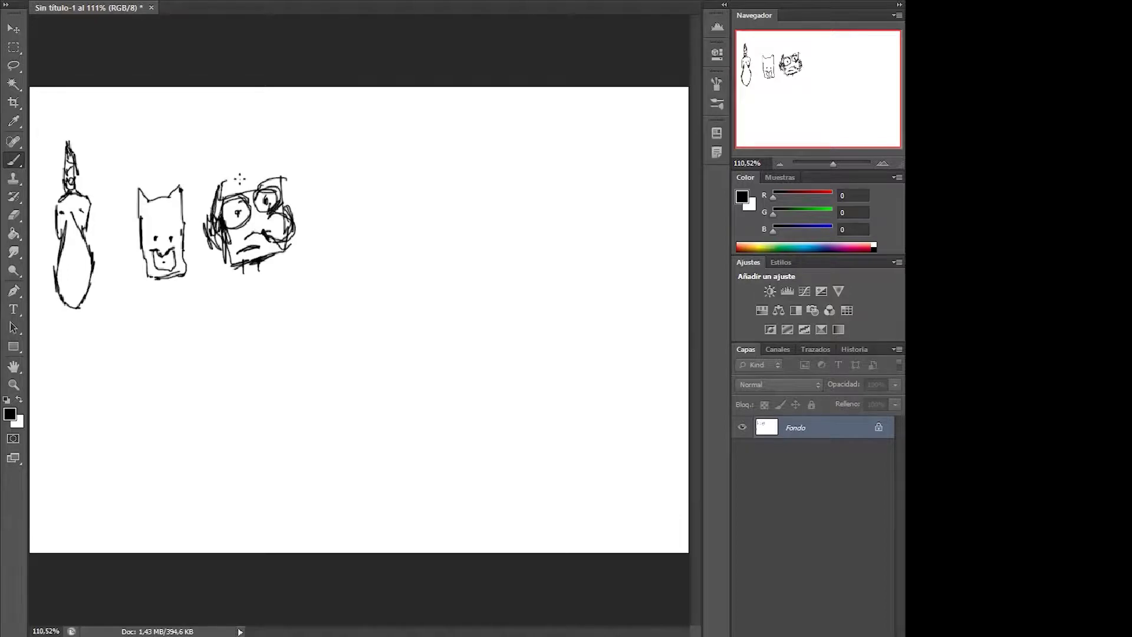
left_click_drag(222, 181, 254, 189)
left_click_drag(243, 263, 243, 276)
mouse_move(264, 169)
left_mouse_down()
mouse_move(249, 186)
mouse_move(264, 167)
left_mouse_up()
left_click_drag(219, 199, 236, 179)
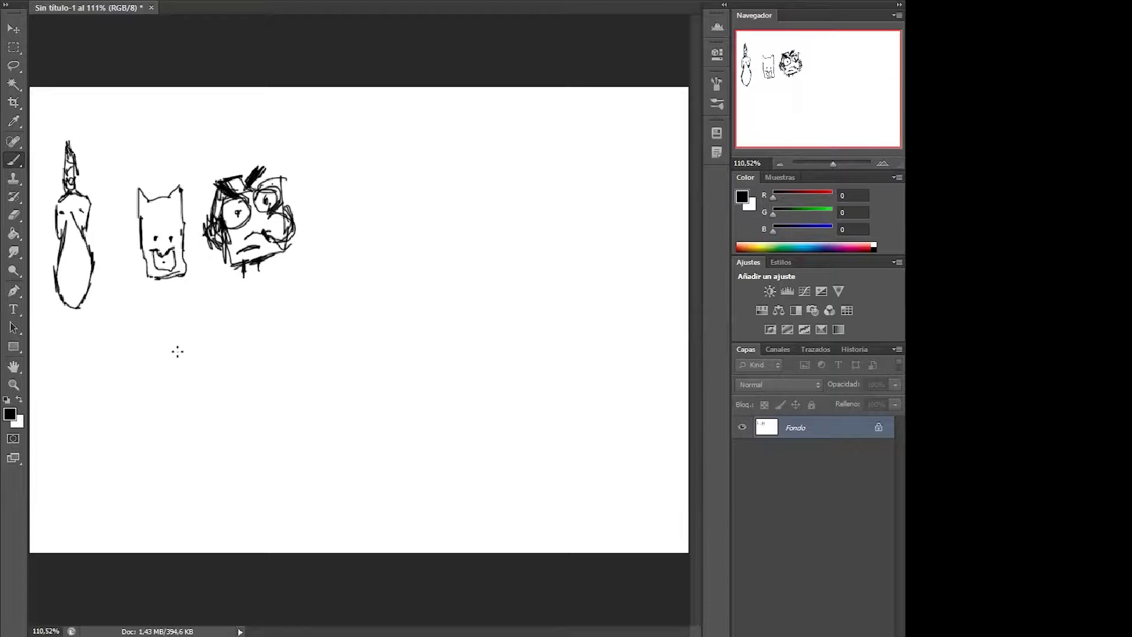
mouse_move(294, 239)
left_mouse_down()
mouse_move(301, 232)
mouse_move(289, 243)
left_mouse_up()
Step: Sketch a character with a big rounded nose, a dot eye and a small arm to the right of the square head
key("m")
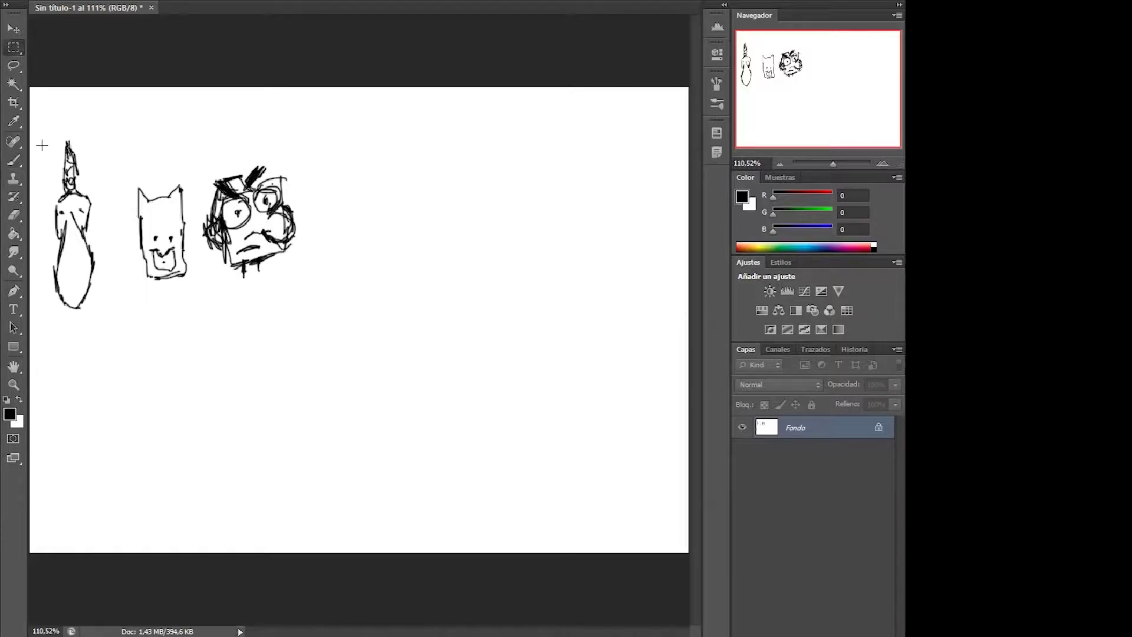
key("b")
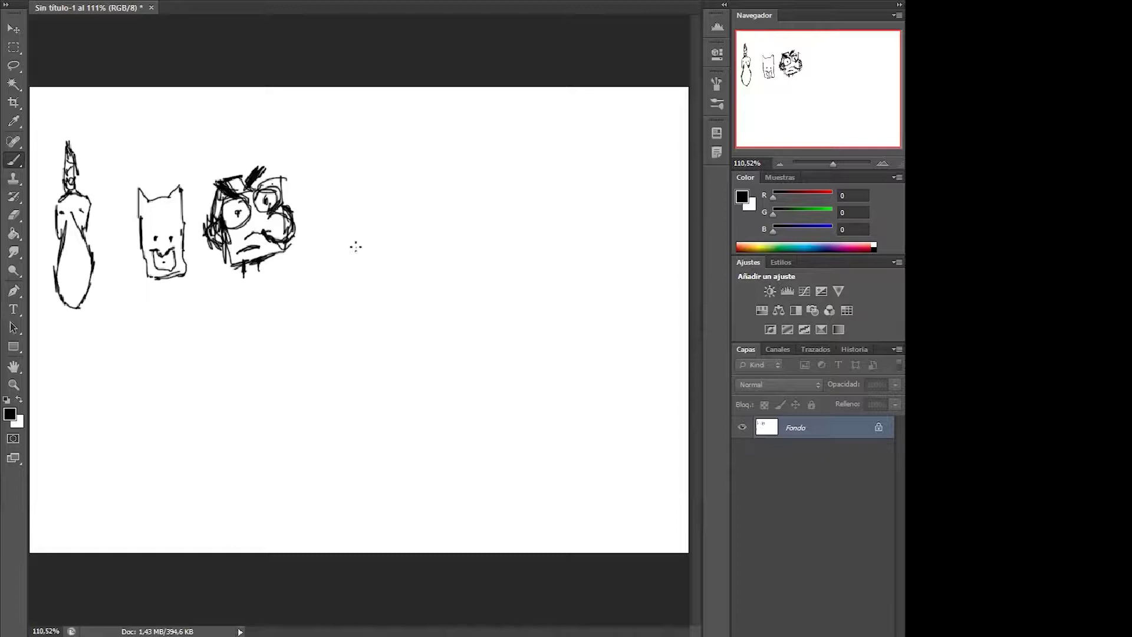
left_click(351, 212)
mouse_move(384, 197)
left_mouse_down()
mouse_move(366, 247)
mouse_move(325, 224)
mouse_move(361, 227)
mouse_move(344, 268)
mouse_move(373, 263)
left_mouse_up()
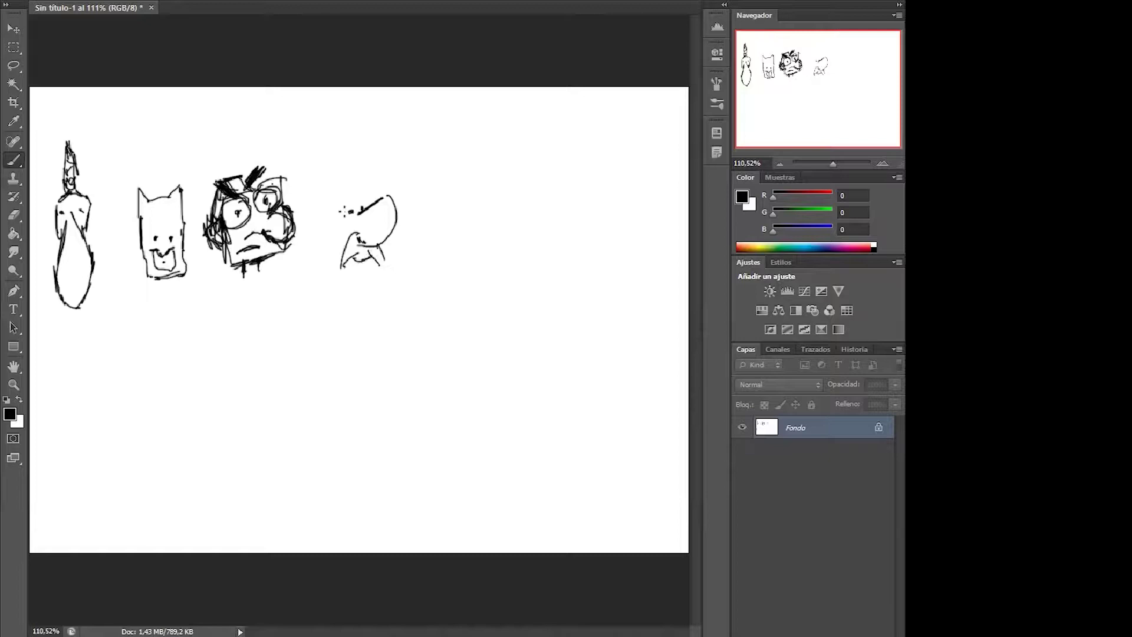
mouse_move(355, 197)
left_mouse_down()
mouse_move(298, 315)
mouse_move(318, 299)
left_mouse_up()
mouse_move(342, 202)
left_mouse_down()
mouse_move(361, 199)
mouse_move(334, 218)
mouse_move(329, 210)
mouse_move(372, 223)
mouse_move(340, 257)
left_mouse_up()
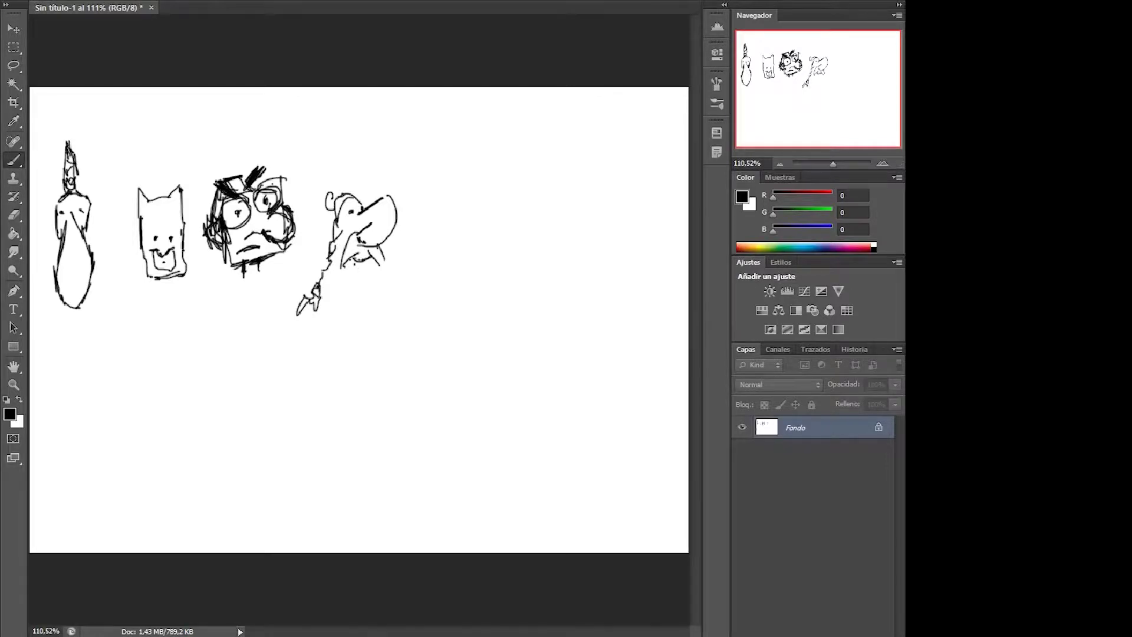
Step: Add an ear, mouth details and a large egg-shaped form crossed by curved lines to the big-nosed character
left_click(326, 226)
left_click(327, 229)
mouse_move(328, 222)
left_mouse_down()
mouse_move(327, 235)
mouse_move(337, 197)
left_mouse_up()
mouse_move(354, 252)
left_mouse_down()
mouse_move(365, 258)
mouse_move(270, 325)
mouse_move(388, 246)
left_mouse_up()
left_click_drag(291, 298, 370, 374)
mouse_move(372, 354)
left_mouse_down()
mouse_move(372, 368)
mouse_move(302, 383)
left_mouse_up()
left_click_drag(329, 373, 329, 388)
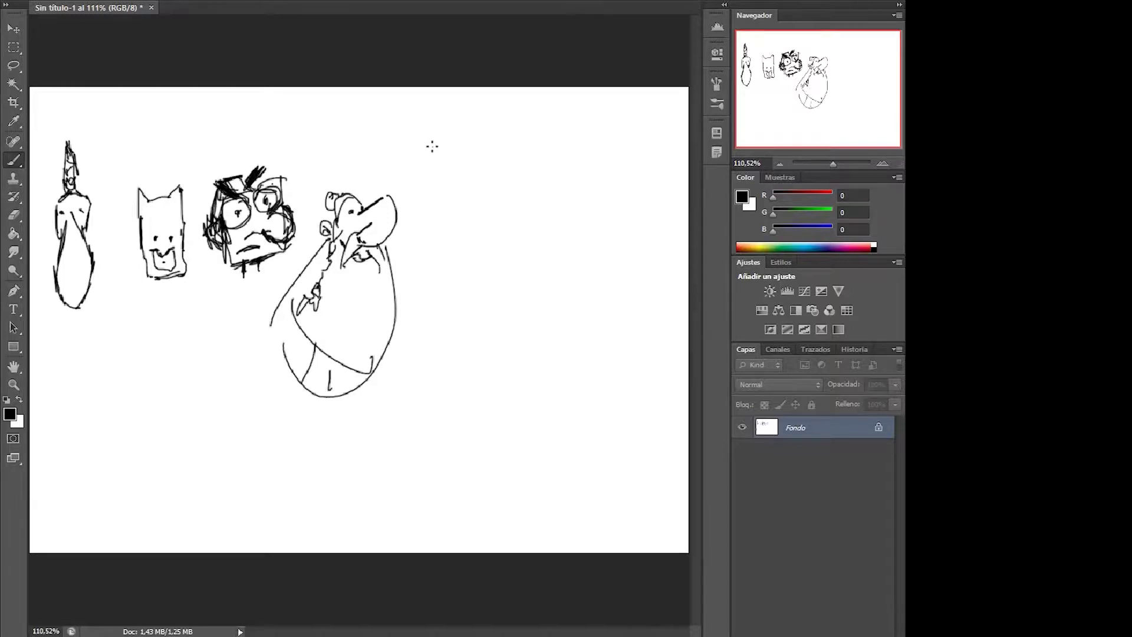
Step: Draw a tall, narrow pointed shape with a centre line beside the big-nosed character and extend the left contour of his rounded form
mouse_move(434, 140)
left_mouse_down()
mouse_move(424, 198)
mouse_move(434, 254)
left_mouse_up()
left_click_drag(434, 140, 437, 252)
mouse_move(435, 139)
left_mouse_down()
mouse_move(451, 227)
mouse_move(436, 255)
left_mouse_up()
left_click_drag(433, 168, 433, 176)
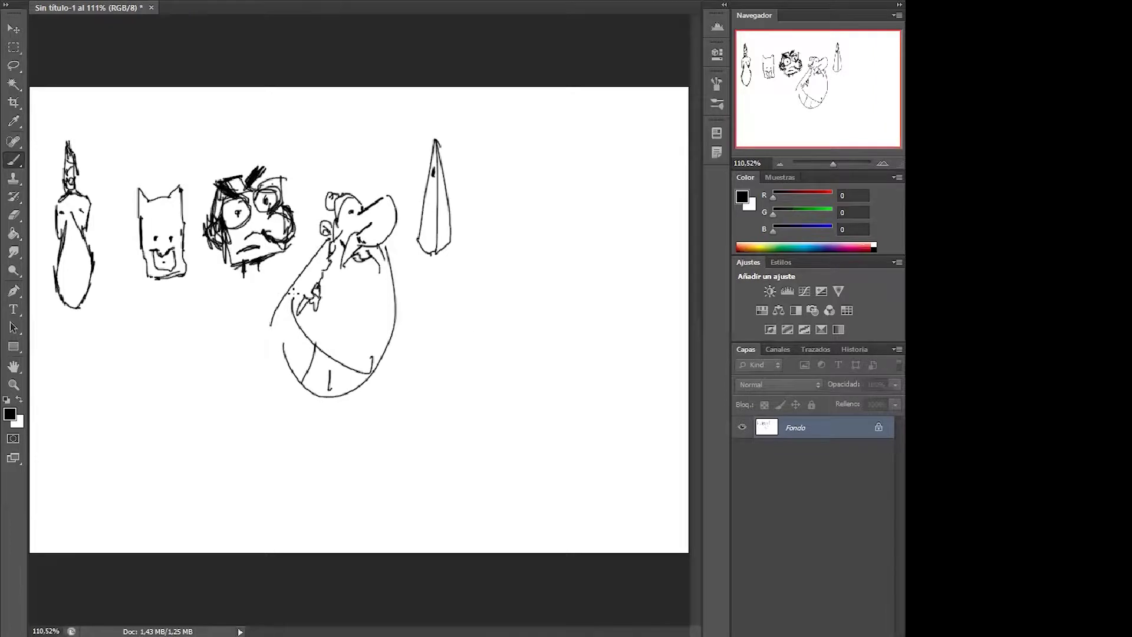
left_click_drag(280, 326, 285, 338)
Step: Sketch a trapezoid face near the canvas's right side with square glasses, a rectangular nose and a small mouth
mouse_move(497, 161)
left_mouse_down()
mouse_move(561, 154)
mouse_move(530, 188)
mouse_move(548, 198)
mouse_move(523, 228)
mouse_move(536, 227)
mouse_move(536, 202)
mouse_move(559, 284)
mouse_move(573, 274)
left_mouse_up()
left_click_drag(562, 219, 576, 273)
mouse_move(521, 246)
left_mouse_down()
mouse_move(546, 246)
mouse_move(535, 245)
left_mouse_up()
left_click_drag(530, 258, 529, 266)
left_click_drag(511, 197, 503, 218)
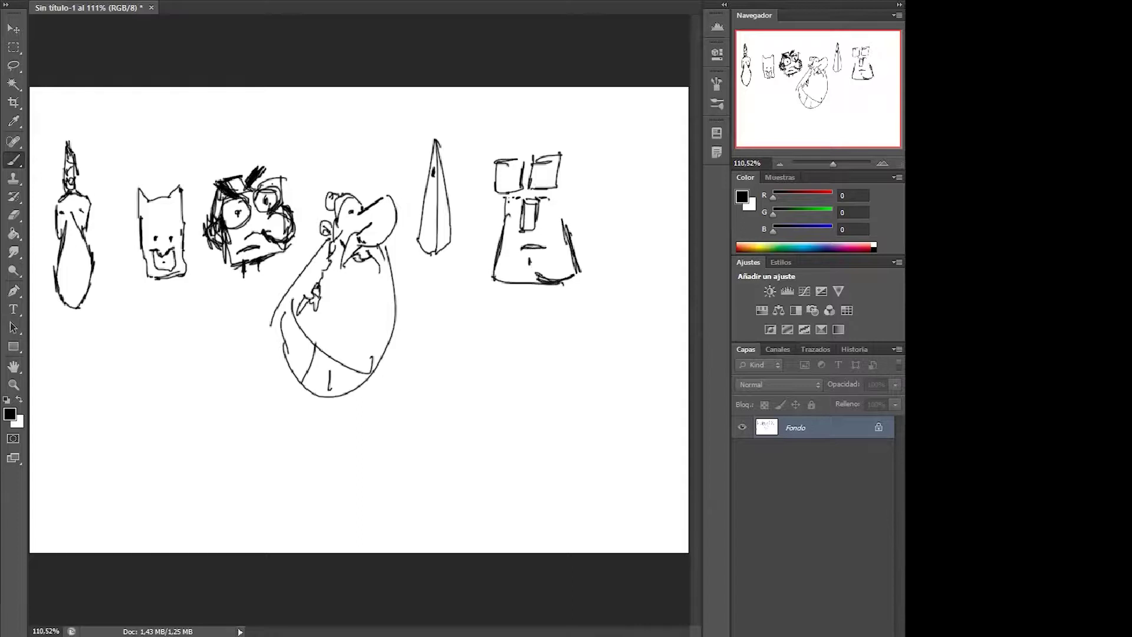
Step: Add the angular top of the head, an ear, a thin neck, and a shoulder and arm to the trapezoid-faced character
mouse_move(533, 157)
left_mouse_down()
mouse_move(524, 190)
mouse_move(564, 175)
mouse_move(567, 156)
mouse_move(524, 141)
left_mouse_up()
mouse_move(534, 134)
left_mouse_down()
mouse_move(582, 144)
mouse_move(579, 195)
left_mouse_up()
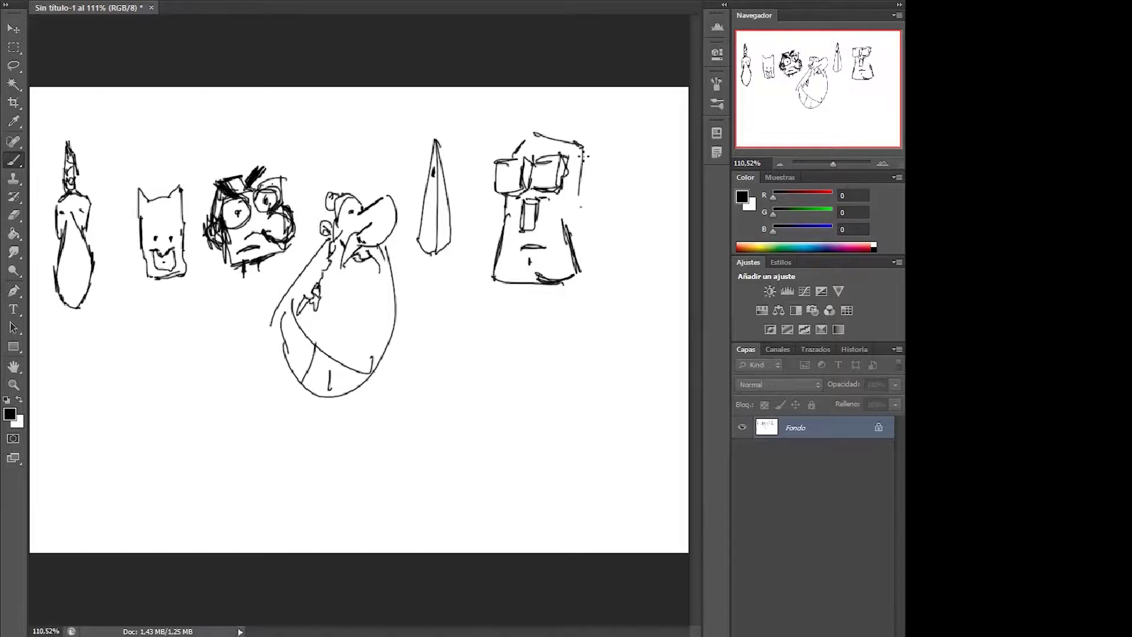
left_click_drag(583, 151, 570, 235)
mouse_move(535, 283)
left_mouse_down()
mouse_move(539, 303)
mouse_move(529, 299)
left_mouse_up()
mouse_move(512, 322)
left_mouse_down()
mouse_move(559, 312)
mouse_move(568, 346)
left_mouse_up()
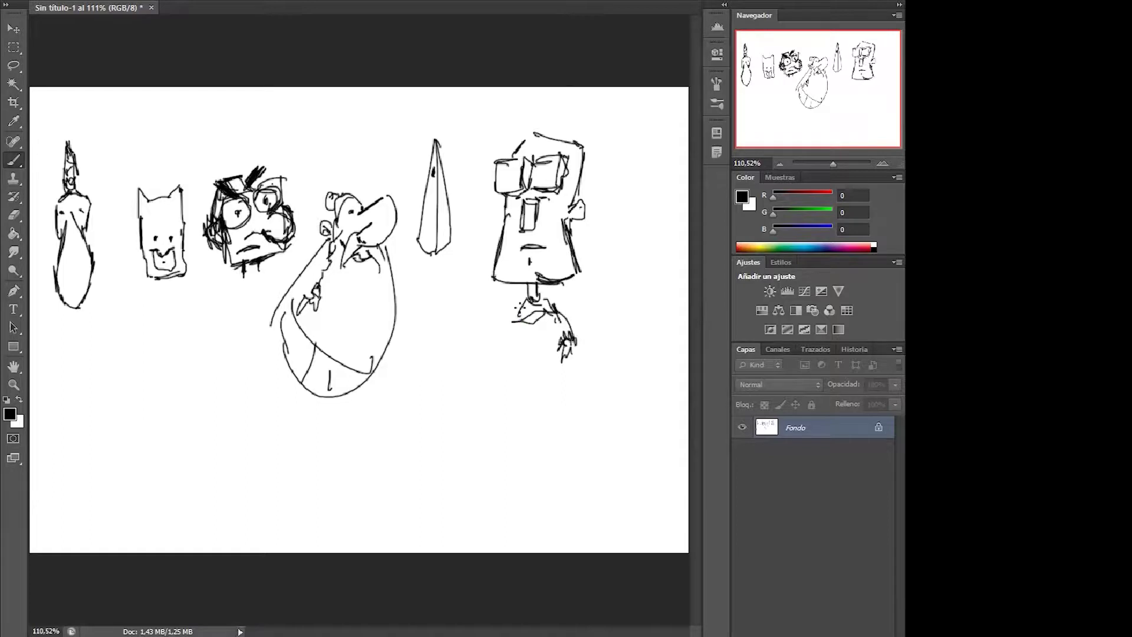
Step: Draw a tilted rectangular shape with a round knob and jagged lines at the glasses character's hand, plus his small torso
mouse_move(488, 338)
left_mouse_down()
mouse_move(523, 305)
mouse_move(471, 358)
mouse_move(465, 425)
left_mouse_up()
left_click_drag(494, 347, 466, 425)
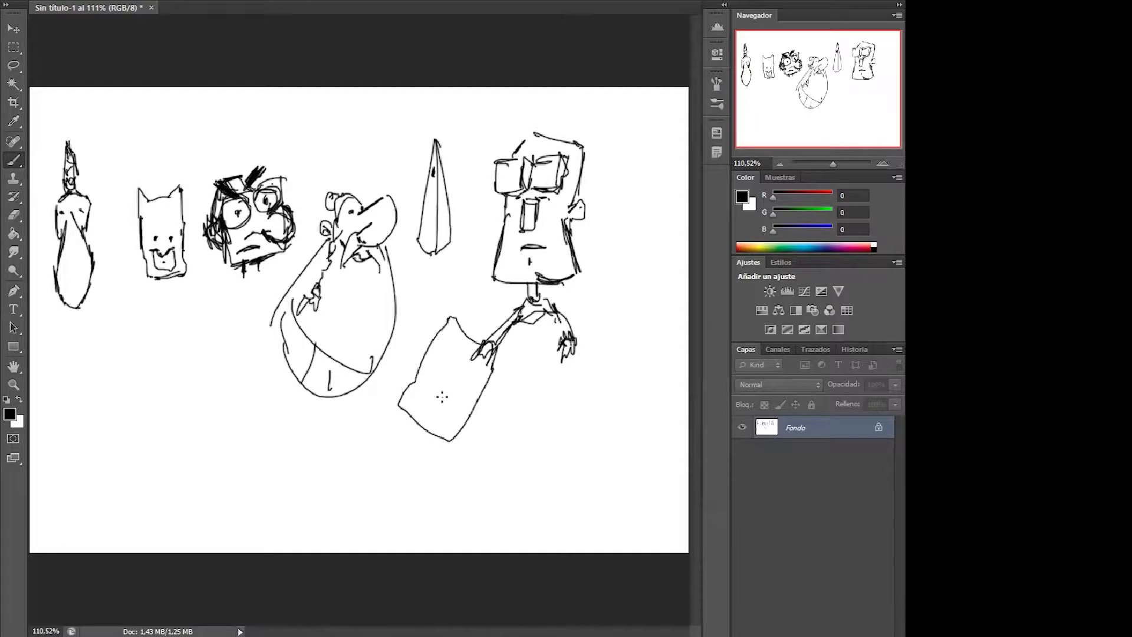
left_click_drag(424, 373, 466, 400)
left_click_drag(419, 367, 455, 433)
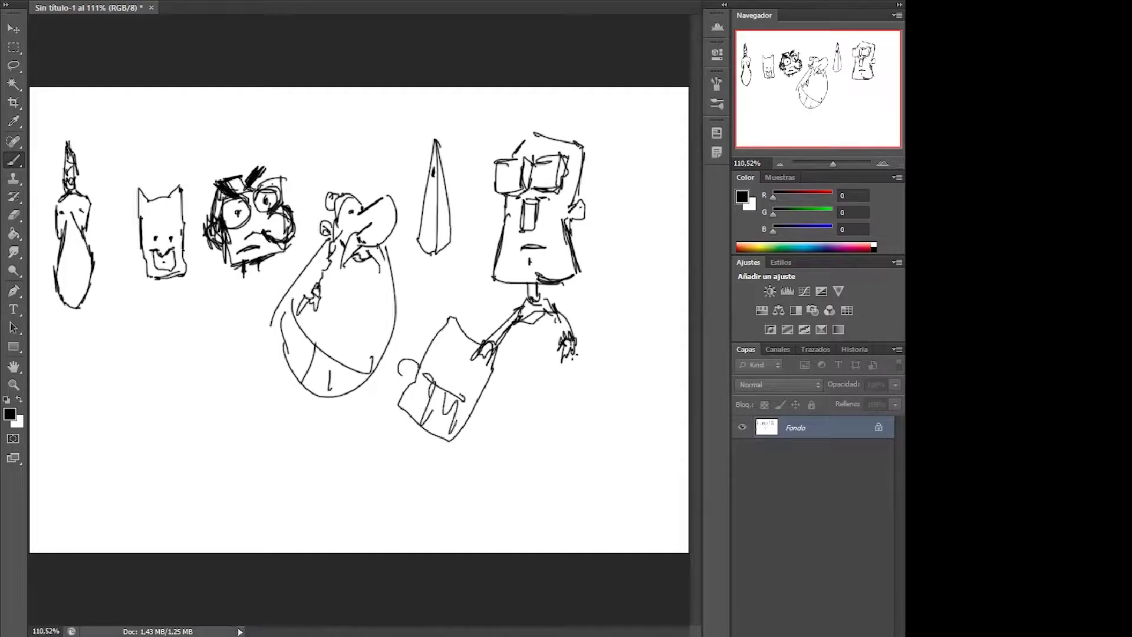
left_click_drag(519, 324, 550, 370)
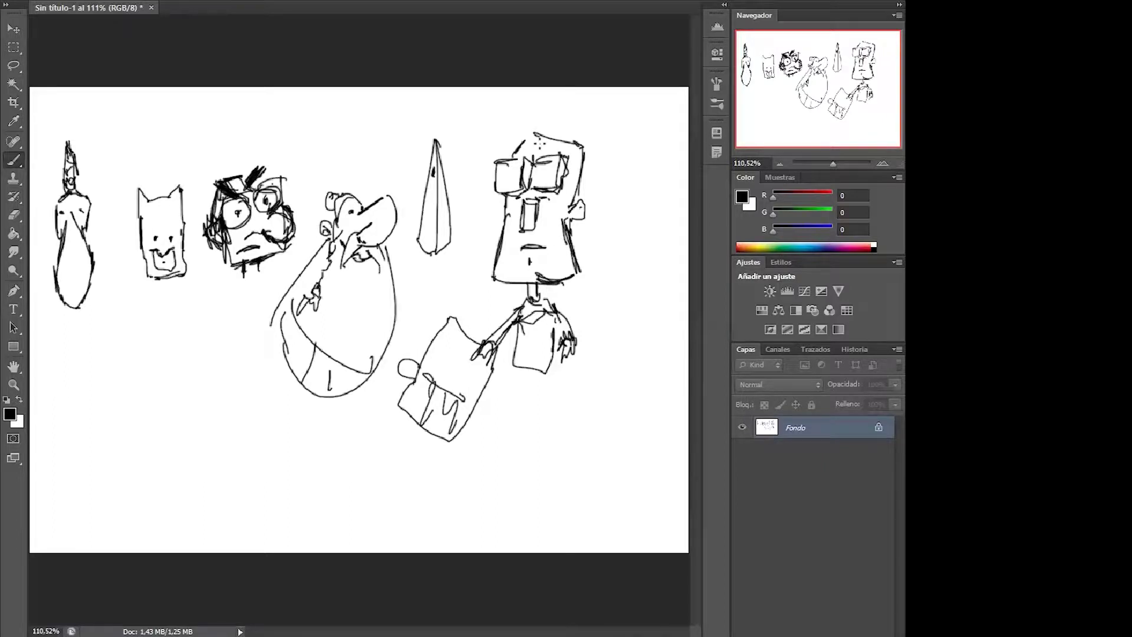
Step: Hatch short hair along the top and side of the glasses character's head
left_click_drag(524, 141, 541, 134)
left_click_drag(573, 198, 558, 211)
left_click_drag(579, 167, 562, 195)
left_click_drag(522, 144, 577, 154)
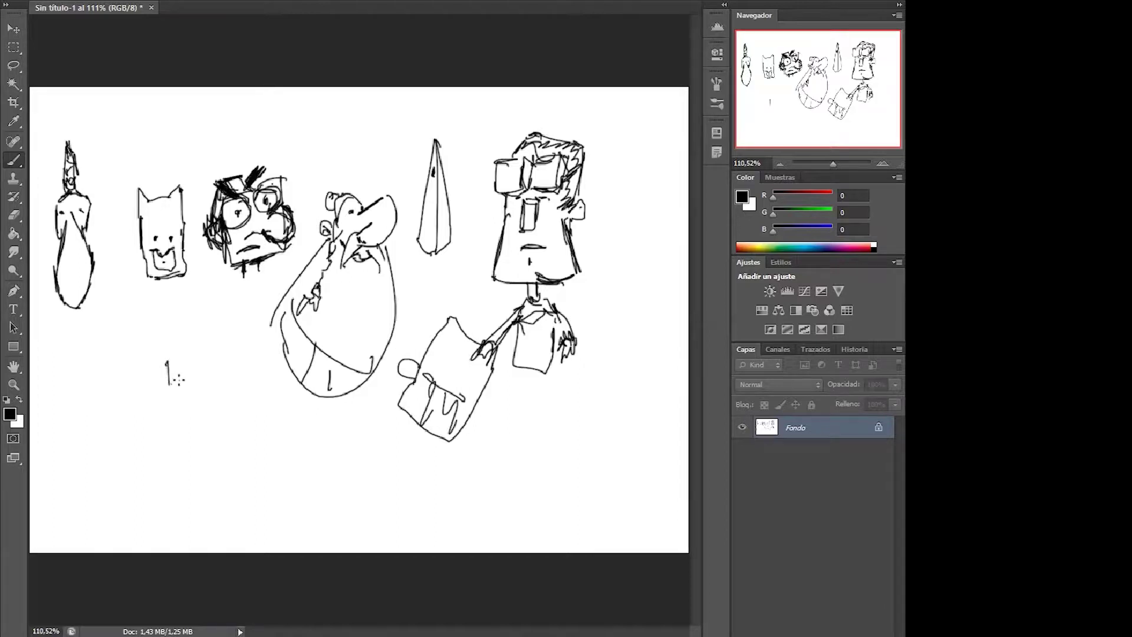
Step: Start a new head below the cat-like one with an ear, hair strands, dot eyes, a rounded nose and a domed skull
mouse_move(168, 383)
left_mouse_down()
mouse_move(190, 370)
mouse_move(177, 380)
left_mouse_up()
left_click(169, 393)
left_click(202, 378)
left_click_drag(216, 382, 224, 395)
left_click(220, 370)
left_click_drag(225, 367, 225, 373)
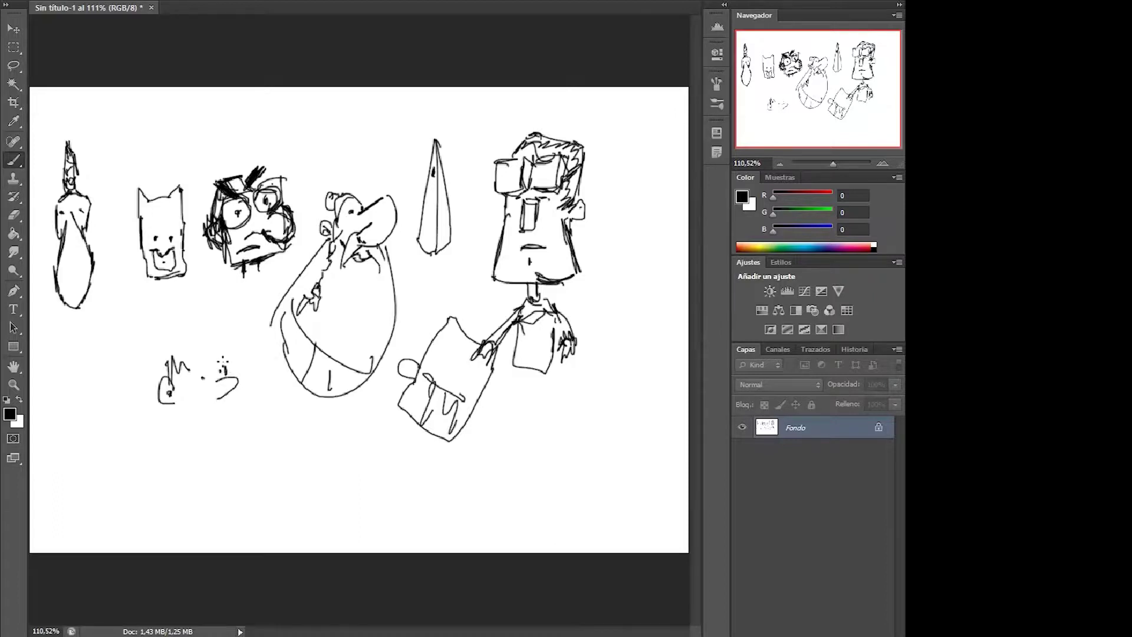
left_click_drag(213, 314, 225, 378)
left_click_drag(198, 320, 162, 366)
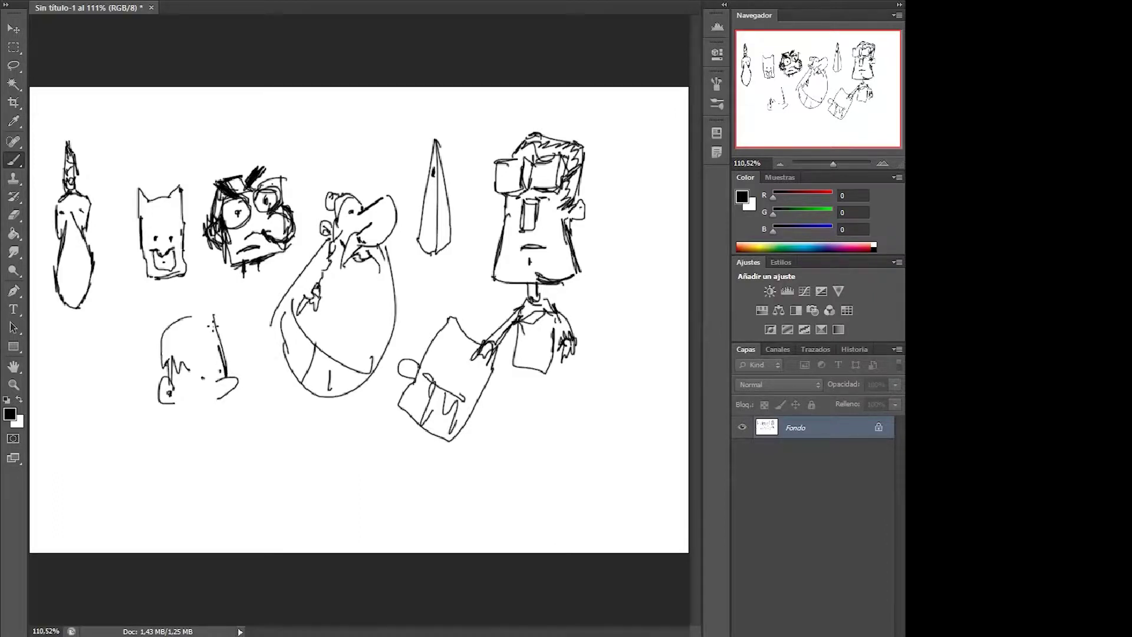
left_click_drag(193, 319, 217, 326)
Step: Draw the goatee outline, mouth area and long jaw of the domed head
left_click(176, 375)
left_click(180, 380)
left_click(183, 375)
left_click(186, 379)
left_click(214, 399)
left_click(216, 403)
left_click(211, 403)
left_click(214, 406)
mouse_move(185, 364)
left_mouse_down()
mouse_move(180, 396)
mouse_move(227, 454)
left_mouse_up()
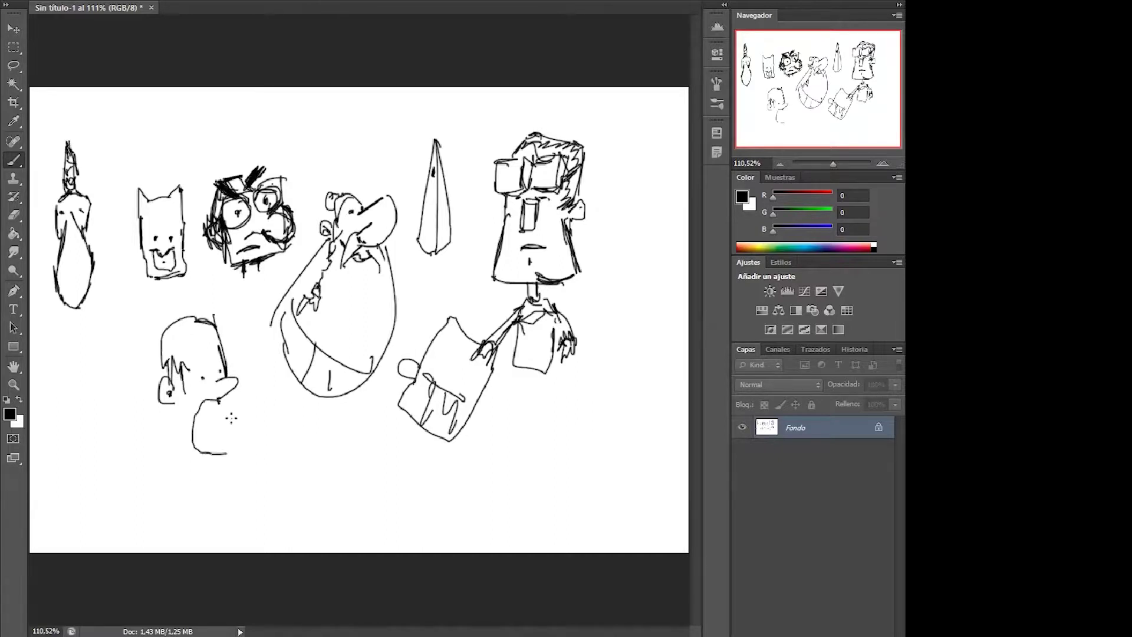
mouse_move(219, 401)
left_mouse_down()
mouse_move(236, 439)
mouse_move(214, 442)
mouse_move(236, 428)
left_mouse_up()
left_click_drag(175, 398, 187, 448)
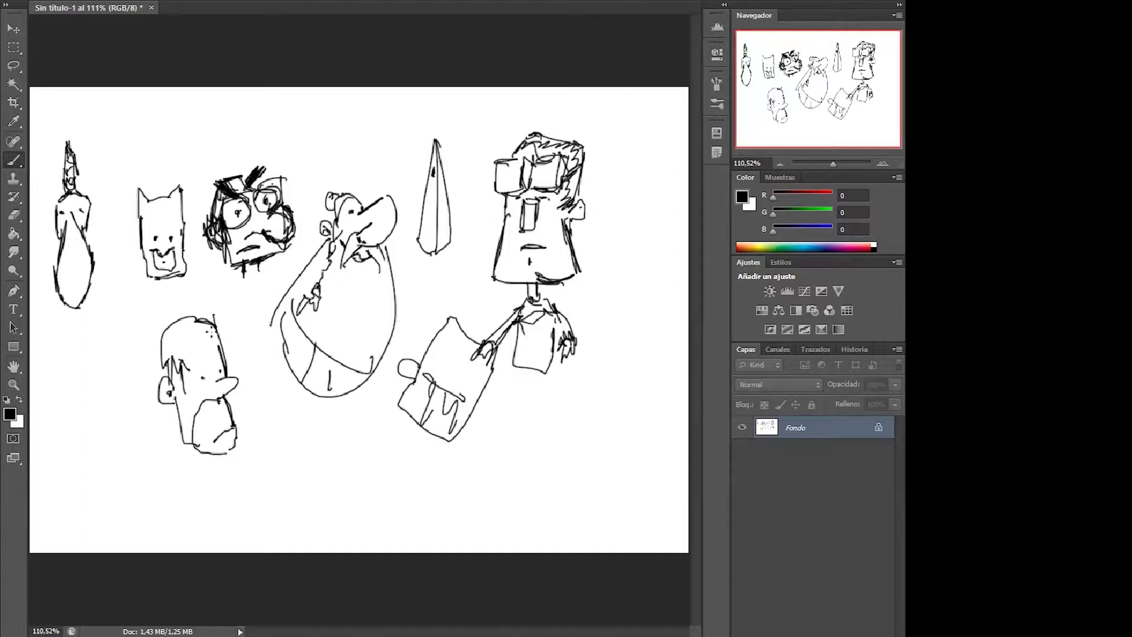
Step: Add short eyebrow marks above the eyes of the goateed head, undoing stray strokes
left_click(197, 355)
left_click(193, 360)
left_click(201, 361)
left_click(198, 365)
key("ctrl+z")
left_click(211, 353)
left_click(237, 387)
left_click(241, 390)
left_click(238, 395)
left_click(216, 348)
left_click(212, 375)
key("ctrl+z")
left_click(317, 398)
left_click(310, 401)
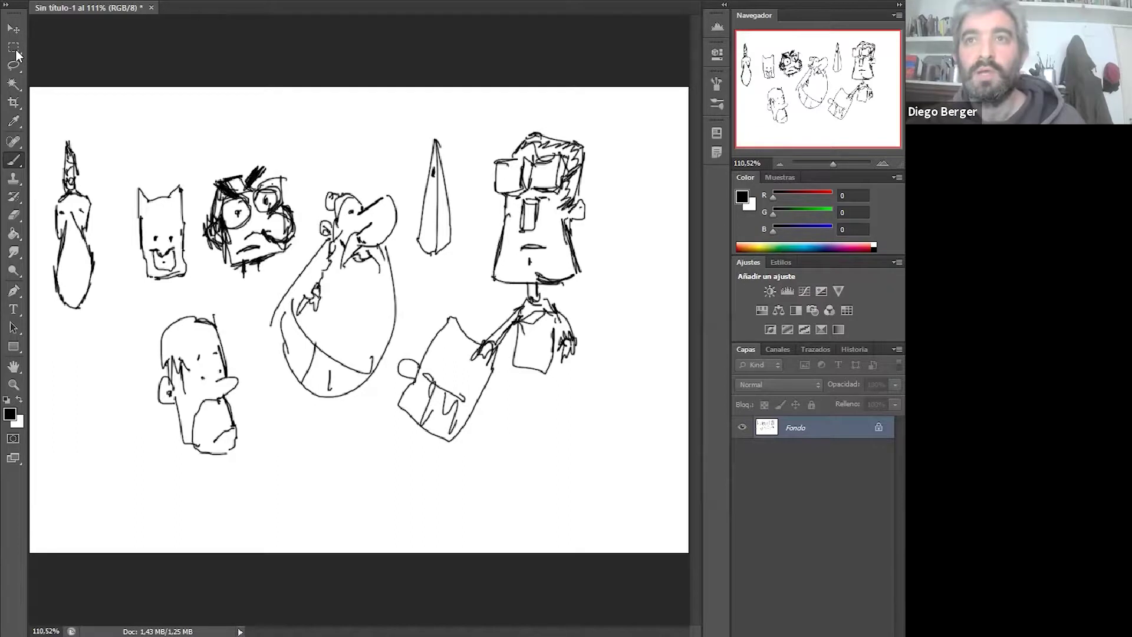
Step: Create a white 209,9 x 297,04 mm RGB document at 72 pixels/inch and rotate its canvas 90° AC to landscape
left_click(72, 1)
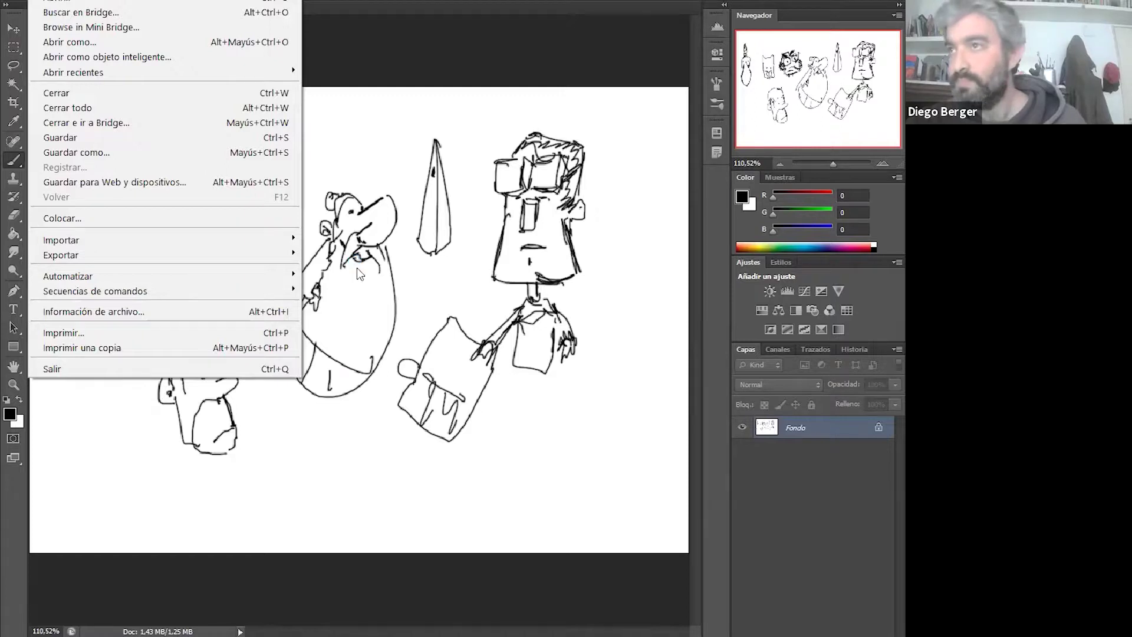
key("ctrl+n")
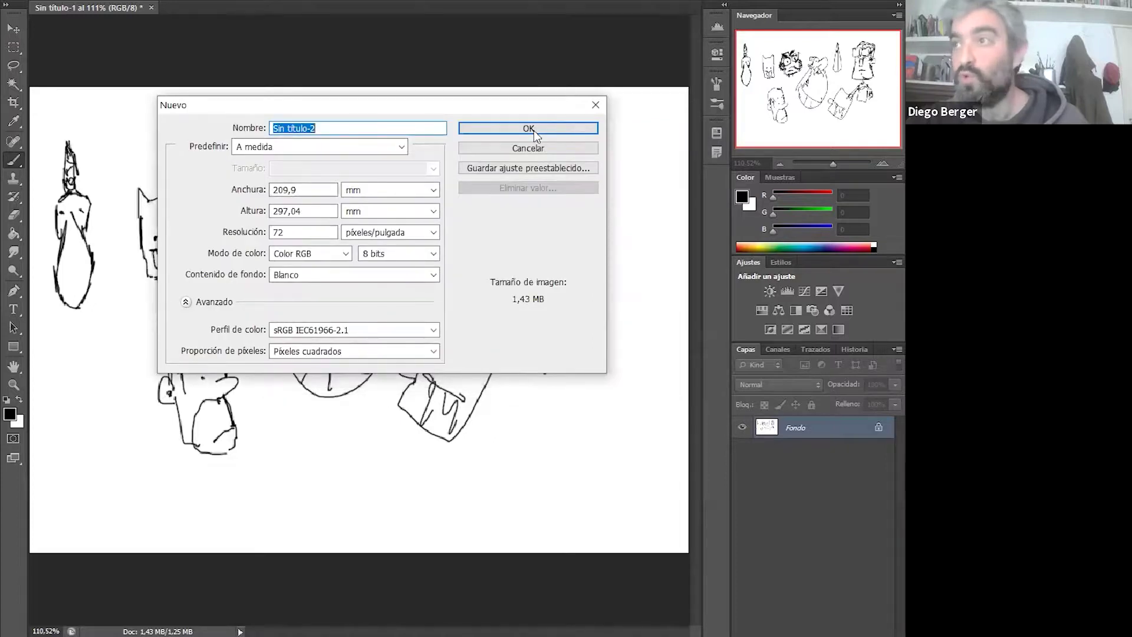
left_click(533, 130)
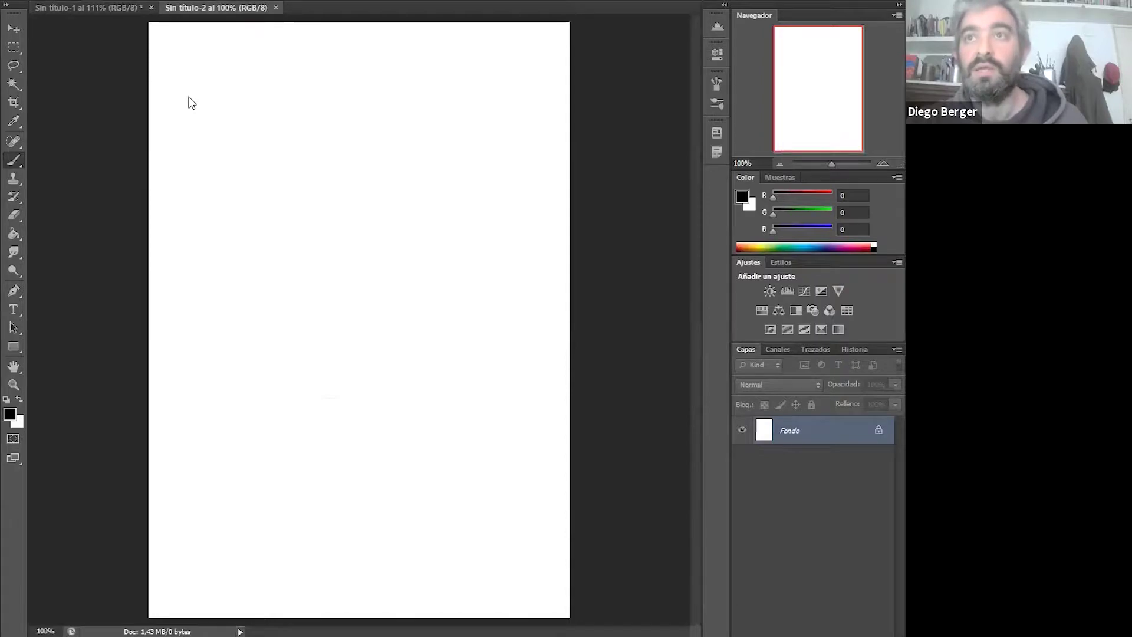
key("alt+i")
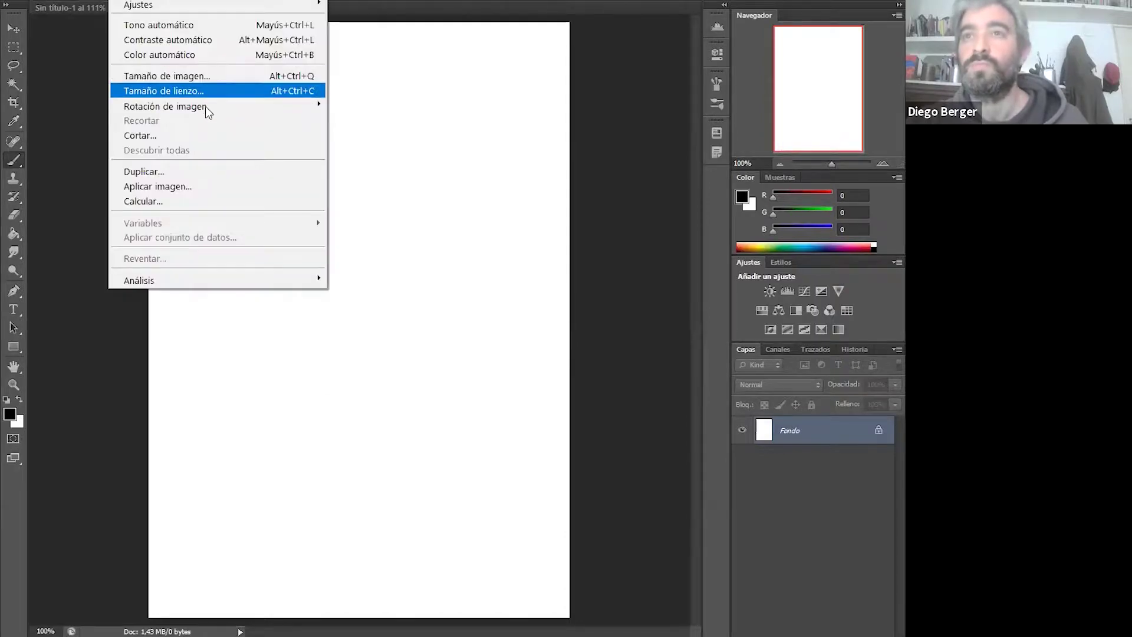
mouse_move(302, 106)
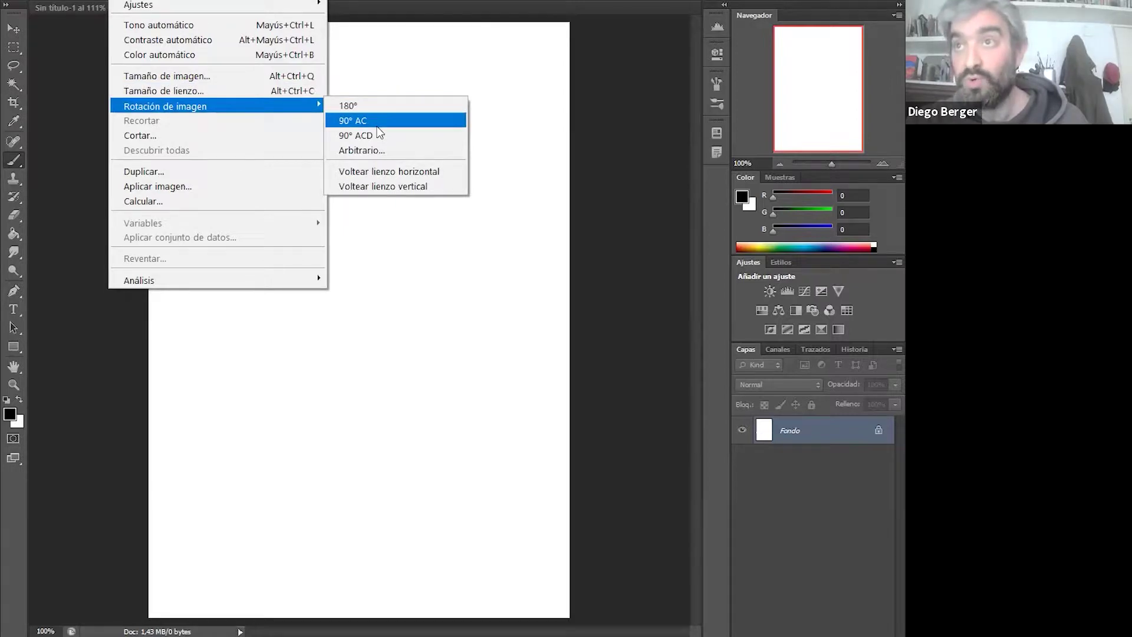
left_click(378, 125)
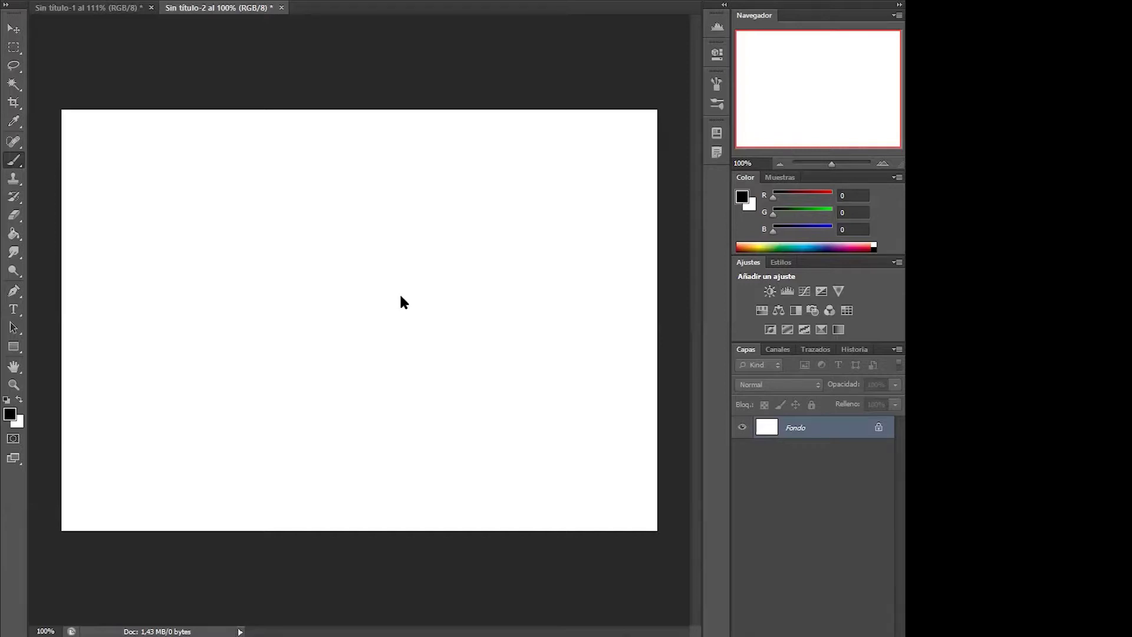
Step: Sketch the far wall of a tilted room with a slanted floor line and an upward corner edge at each end
left_click(337, 282)
mouse_move(243, 236)
left_mouse_down()
mouse_move(272, 221)
mouse_move(215, 252)
left_mouse_up()
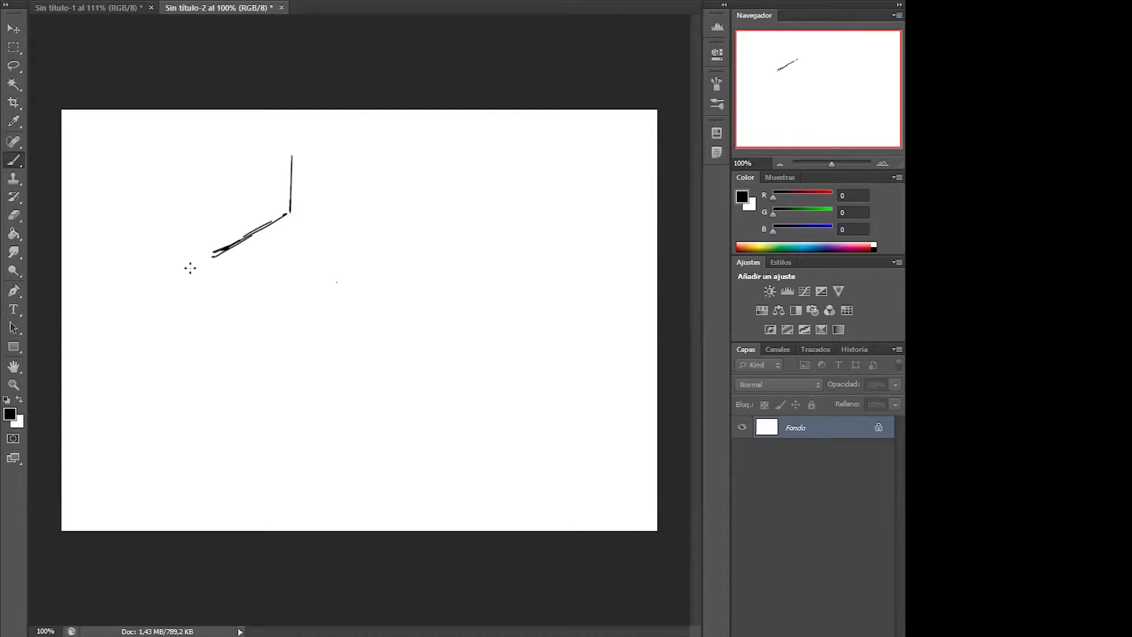
mouse_move(165, 283)
left_mouse_down()
mouse_move(223, 245)
mouse_move(159, 286)
left_mouse_up()
left_click_drag(225, 250, 156, 289)
left_click_drag(129, 220, 151, 263)
left_click_drag(122, 218, 158, 291)
left_click_drag(109, 198, 151, 272)
mouse_move(296, 165)
left_mouse_down()
mouse_move(298, 126)
mouse_move(288, 186)
left_mouse_up()
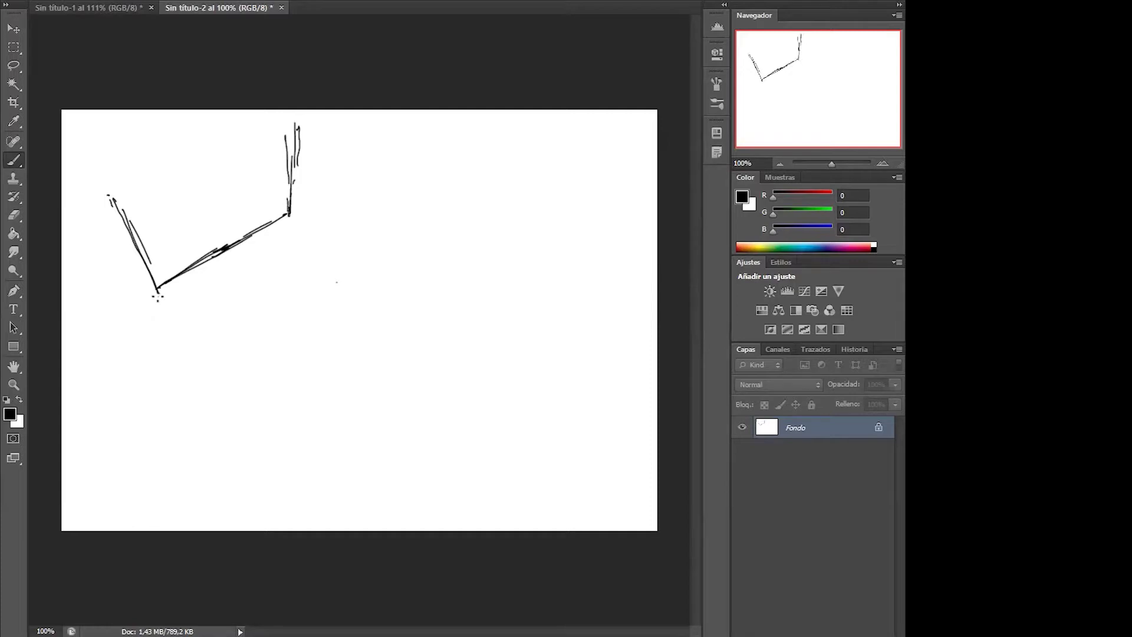
Step: Draw the room's two long side floor edges and the near diagonal floor line, and extend the left corner edge upward
left_click_drag(157, 295, 206, 483)
left_click_drag(290, 215, 305, 241)
left_click_drag(336, 283, 442, 456)
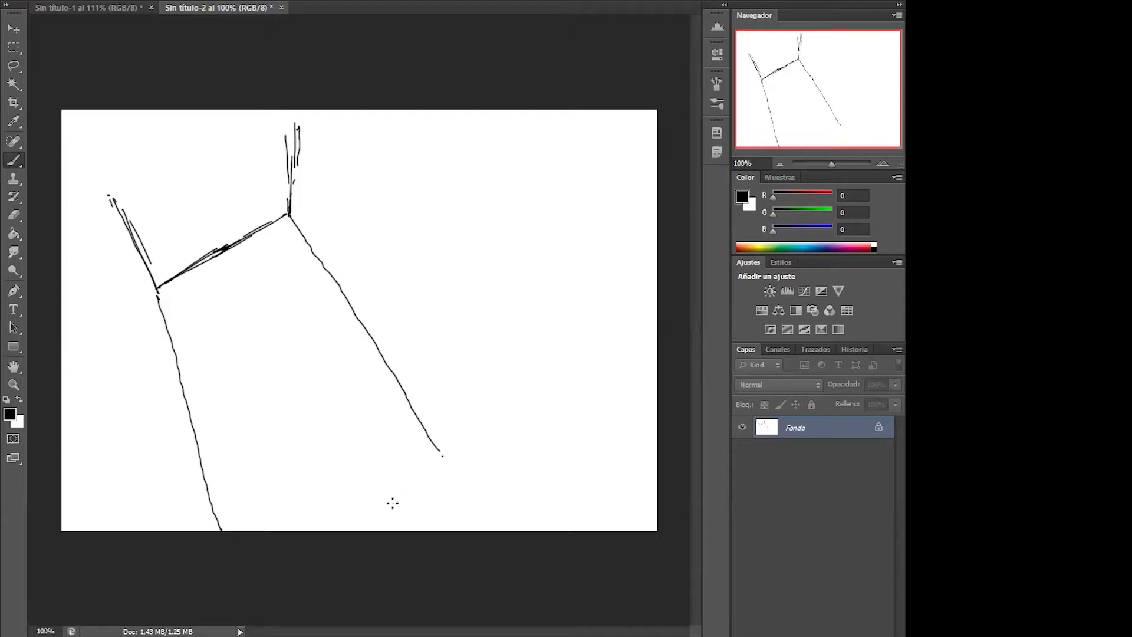
left_click_drag(358, 526, 438, 459)
left_click_drag(446, 455, 544, 376)
left_click_drag(642, 305, 563, 362)
left_click_drag(642, 304, 657, 292)
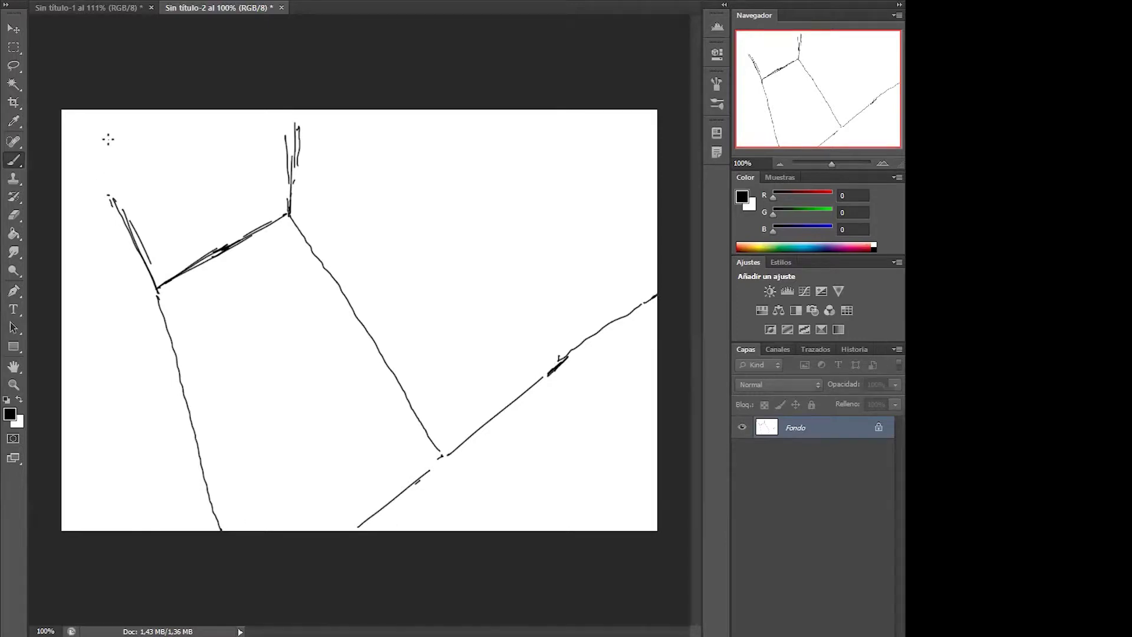
left_click_drag(75, 135, 102, 181)
Step: Mark the foot line of a bed along the right wall and sketch its rounded pillow in the far corner
left_click_drag(343, 372, 358, 361)
mouse_move(352, 358)
left_mouse_down()
mouse_move(370, 350)
mouse_move(318, 387)
left_mouse_up()
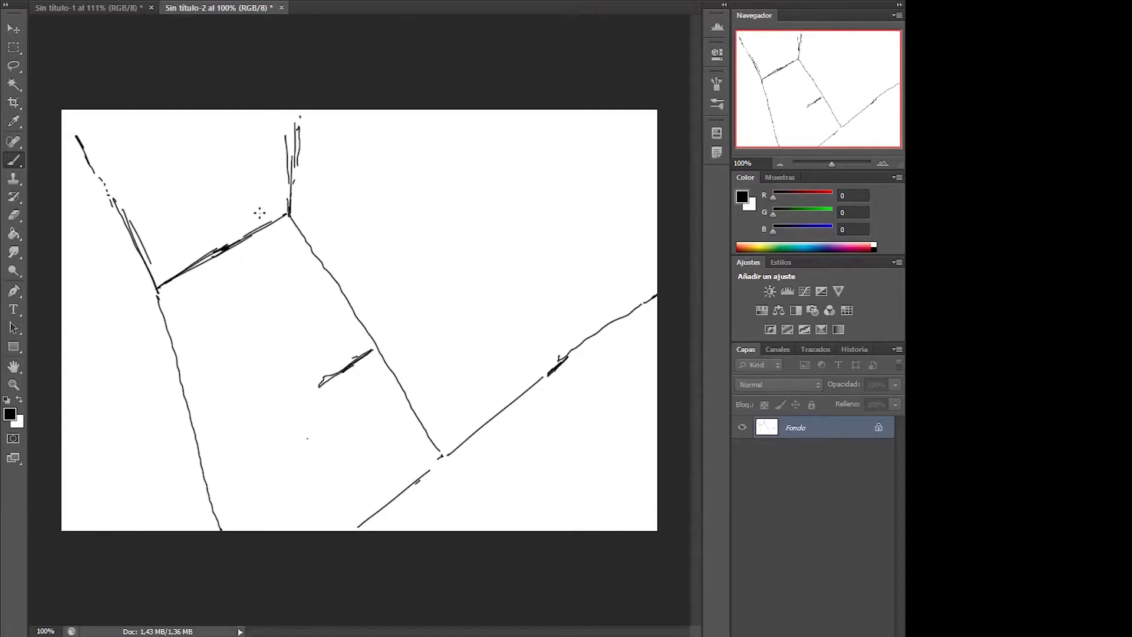
mouse_move(276, 195)
left_mouse_down()
mouse_move(256, 212)
mouse_move(294, 205)
mouse_move(245, 227)
mouse_move(243, 217)
mouse_move(258, 257)
left_mouse_up()
left_click_drag(283, 198, 297, 213)
mouse_move(257, 247)
left_mouse_down()
mouse_move(293, 230)
mouse_move(288, 223)
left_mouse_up()
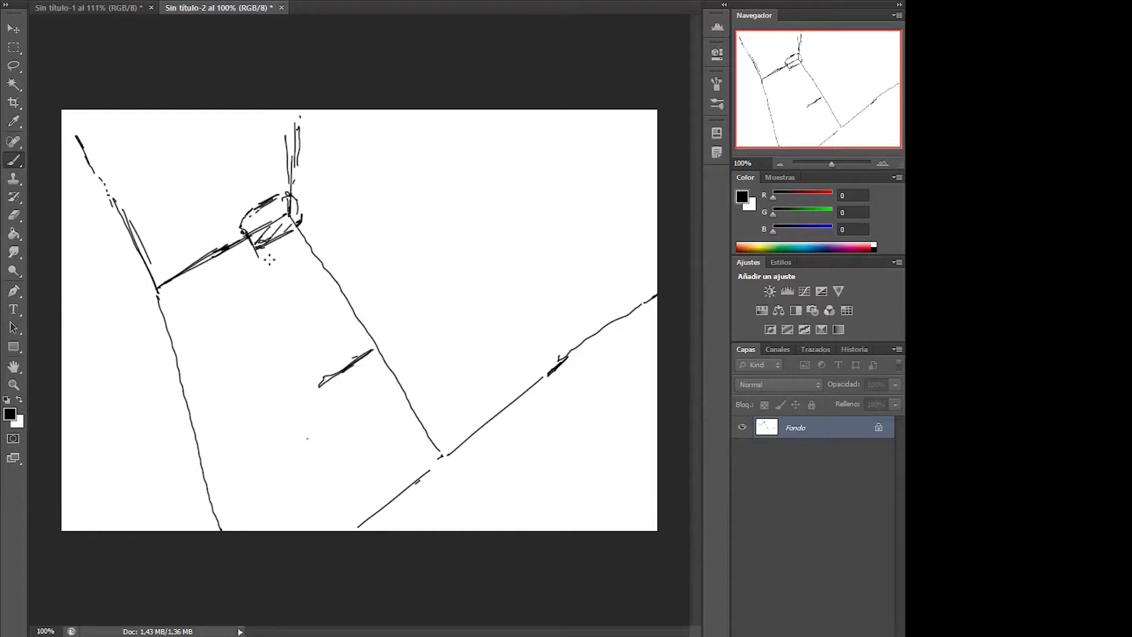
Step: Outline the bed's mattress and folded blanket with double long sides and hatch its foot end
mouse_move(303, 239)
left_mouse_down()
mouse_move(271, 302)
mouse_move(311, 378)
left_mouse_up()
left_click_drag(286, 295, 278, 323)
left_click_drag(289, 312, 300, 362)
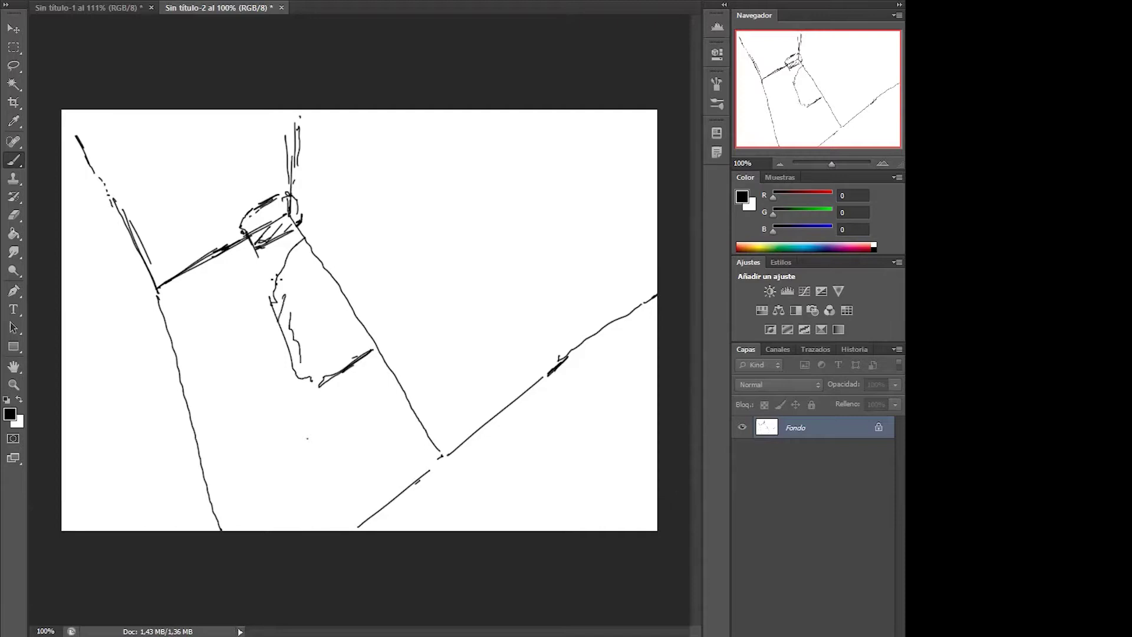
left_click(260, 263)
left_click(263, 261)
left_click_drag(252, 250, 274, 295)
left_click_drag(257, 253, 277, 290)
left_click_drag(297, 223, 307, 239)
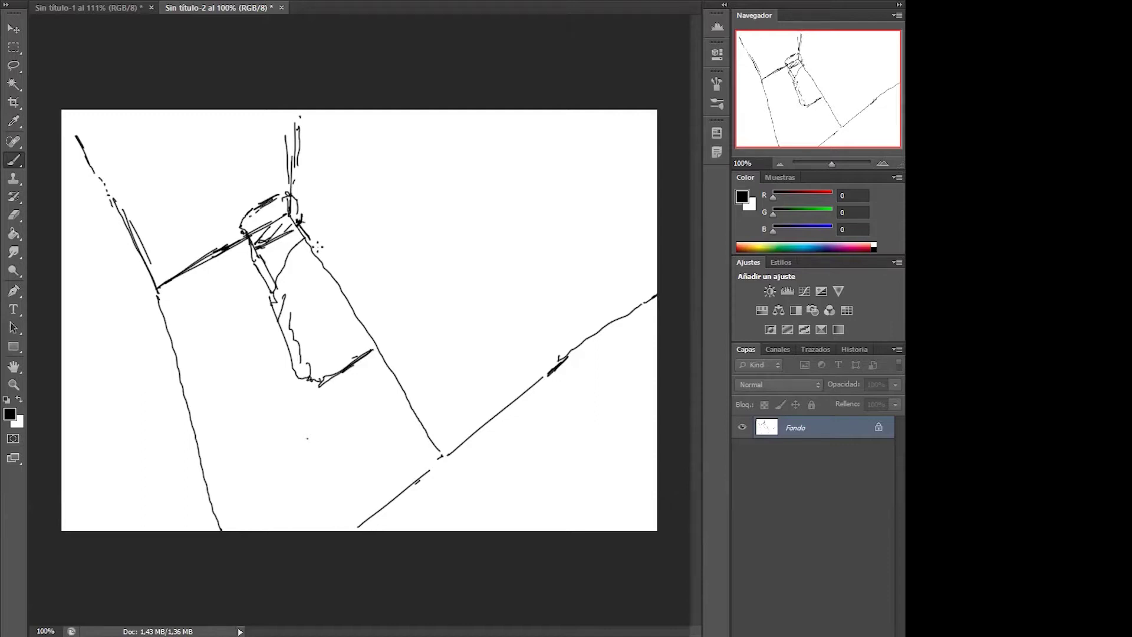
left_click_drag(315, 242, 374, 333)
left_click_drag(315, 364, 373, 335)
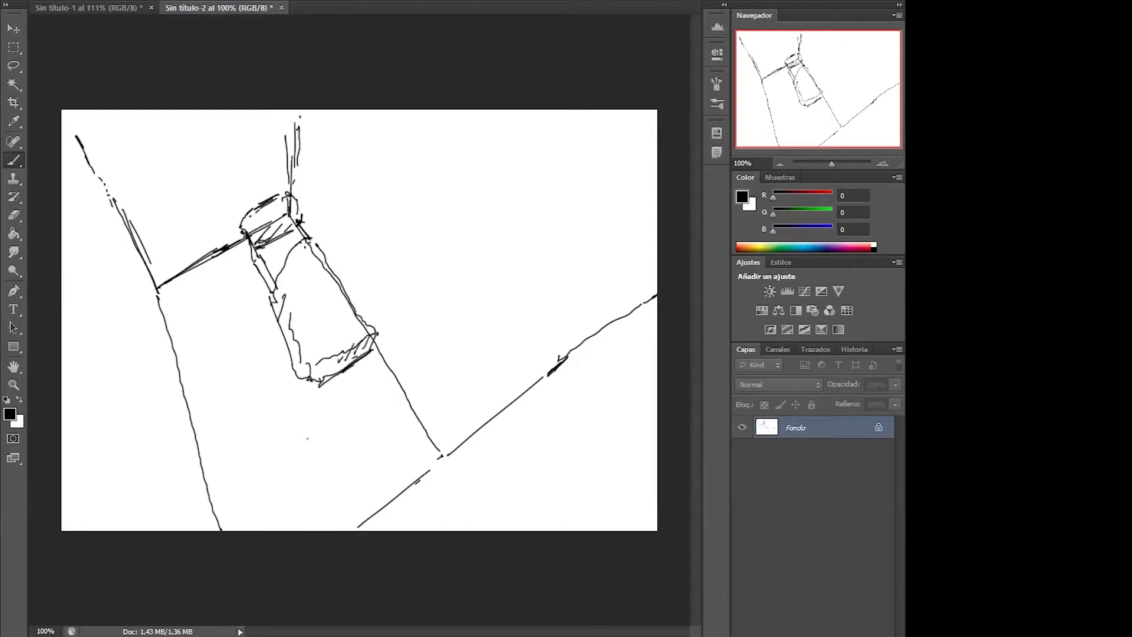
left_click_drag(319, 373, 334, 359)
Step: Add fold strokes to the bedding and pillow, and erase the wall lines running through the pillow
mouse_move(266, 267)
left_mouse_down()
mouse_move(285, 236)
mouse_move(265, 273)
mouse_move(273, 266)
left_mouse_up()
mouse_move(267, 269)
left_mouse_down()
mouse_move(263, 285)
mouse_move(292, 302)
left_mouse_up()
left_click_drag(253, 222, 262, 242)
key("e")
mouse_move(266, 228)
left_mouse_down()
mouse_move(281, 217)
mouse_move(252, 235)
mouse_move(290, 210)
mouse_move(266, 240)
left_mouse_up()
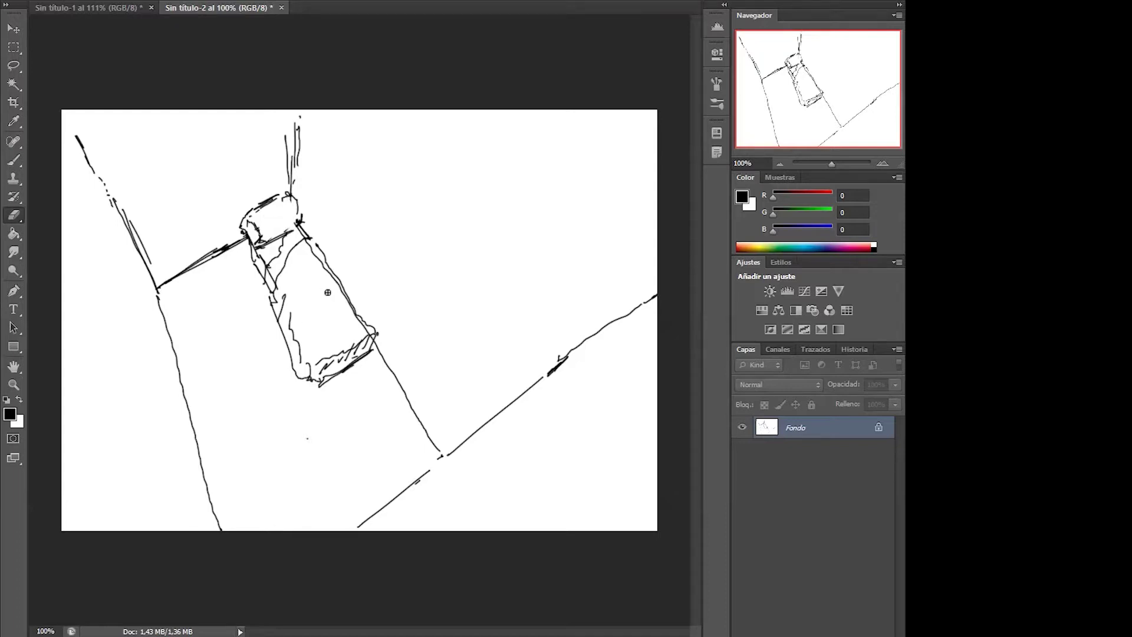
key("b")
left_click_drag(287, 286, 275, 295)
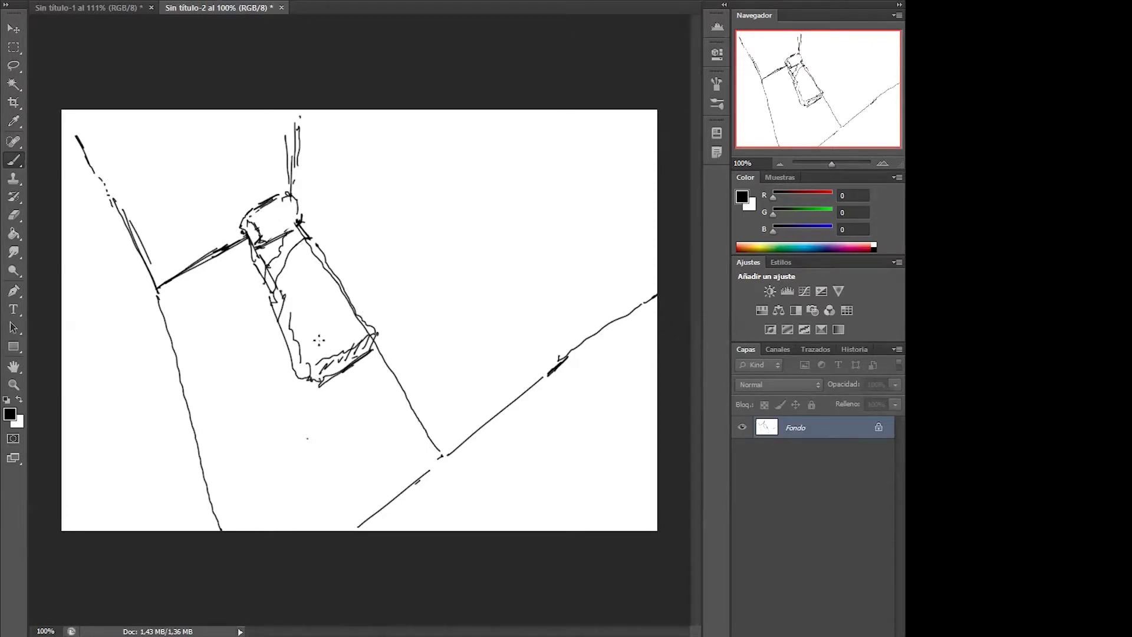
Step: Draw a footboard with vertical bars at the near end of the bed
mouse_move(315, 344)
left_mouse_down()
mouse_move(368, 336)
mouse_move(320, 380)
mouse_move(331, 377)
left_mouse_up()
mouse_move(353, 337)
left_mouse_down()
mouse_move(341, 368)
mouse_move(345, 340)
mouse_move(354, 360)
left_mouse_up()
left_click_drag(351, 339, 344, 367)
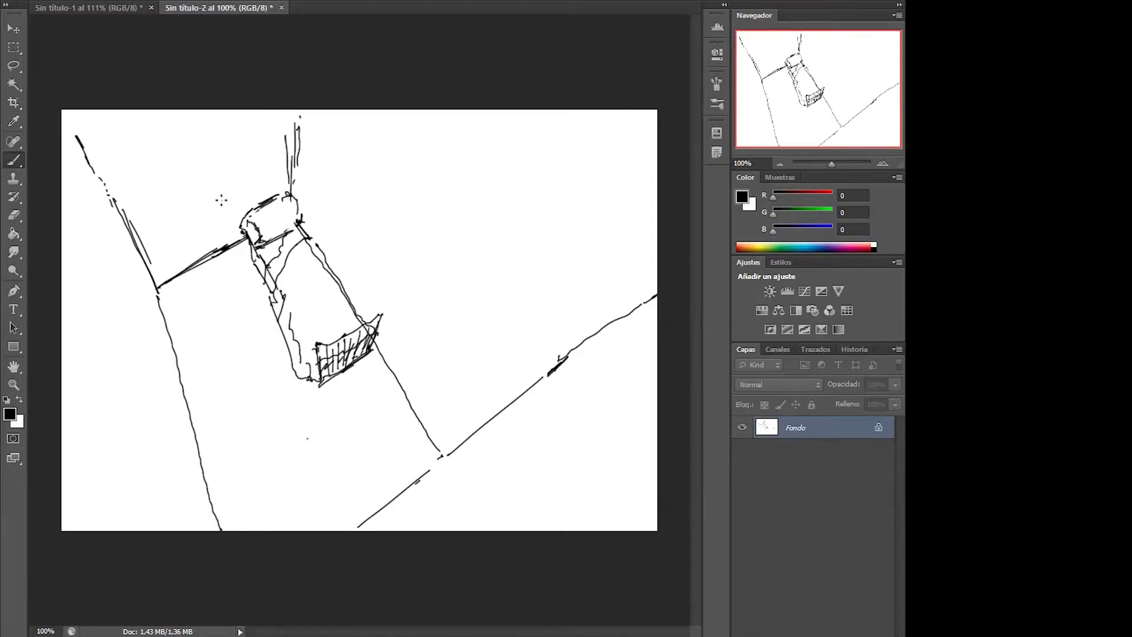
Step: Draw a barred headboard with corner posts behind the pillow
left_click(238, 188)
left_click(279, 184)
left_click(283, 189)
left_click(298, 183)
left_click_drag(237, 189, 244, 212)
mouse_move(298, 169)
left_mouse_down()
mouse_move(294, 188)
mouse_move(264, 175)
mouse_move(290, 165)
mouse_move(299, 173)
mouse_move(246, 194)
mouse_move(292, 172)
left_mouse_up()
left_click_drag(245, 197, 249, 208)
mouse_move(292, 173)
left_mouse_down()
mouse_move(295, 189)
mouse_move(246, 212)
mouse_move(257, 204)
left_mouse_up()
mouse_move(259, 187)
left_mouse_down()
mouse_move(259, 201)
mouse_move(283, 192)
left_mouse_up()
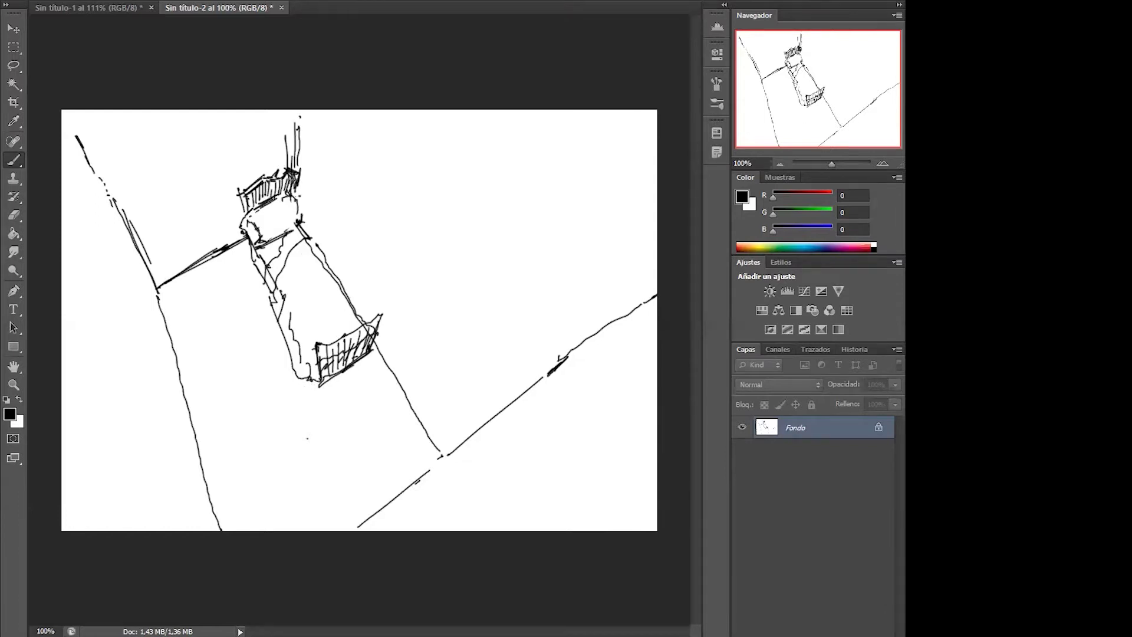
Step: Reinforce the headboard, footboard and bed side edges and add creases to the pillow
mouse_move(295, 184)
left_mouse_down()
mouse_move(290, 199)
mouse_move(240, 195)
mouse_move(280, 331)
left_mouse_up()
mouse_move(314, 366)
left_mouse_down()
mouse_move(320, 384)
mouse_move(352, 330)
left_mouse_up()
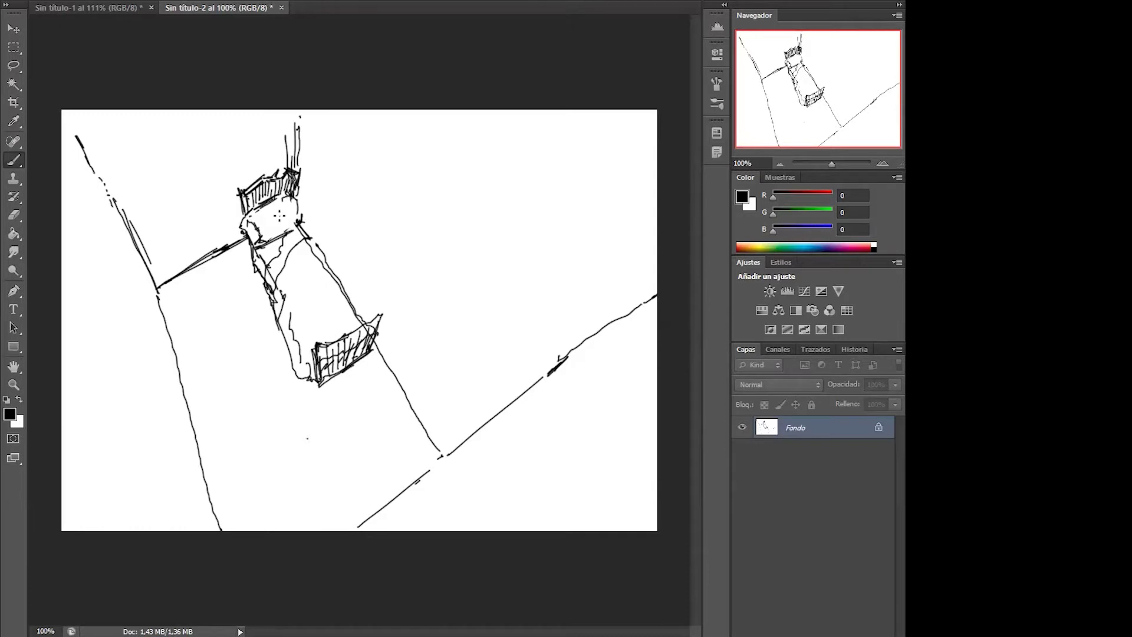
mouse_move(280, 221)
left_mouse_down()
mouse_move(273, 235)
mouse_move(278, 222)
left_mouse_up()
left_click_drag(301, 223, 312, 240)
Step: Draw two small slanted picture frames on the right wall beside the bed, undoing a stray mark
mouse_move(317, 182)
left_mouse_down()
mouse_move(314, 198)
mouse_move(333, 200)
mouse_move(327, 217)
mouse_move(323, 206)
left_mouse_up()
left_click(316, 201)
left_click(326, 205)
key("ctrl+z")
mouse_move(352, 219)
left_mouse_down()
mouse_move(348, 252)
mouse_move(351, 217)
mouse_move(364, 266)
left_mouse_up()
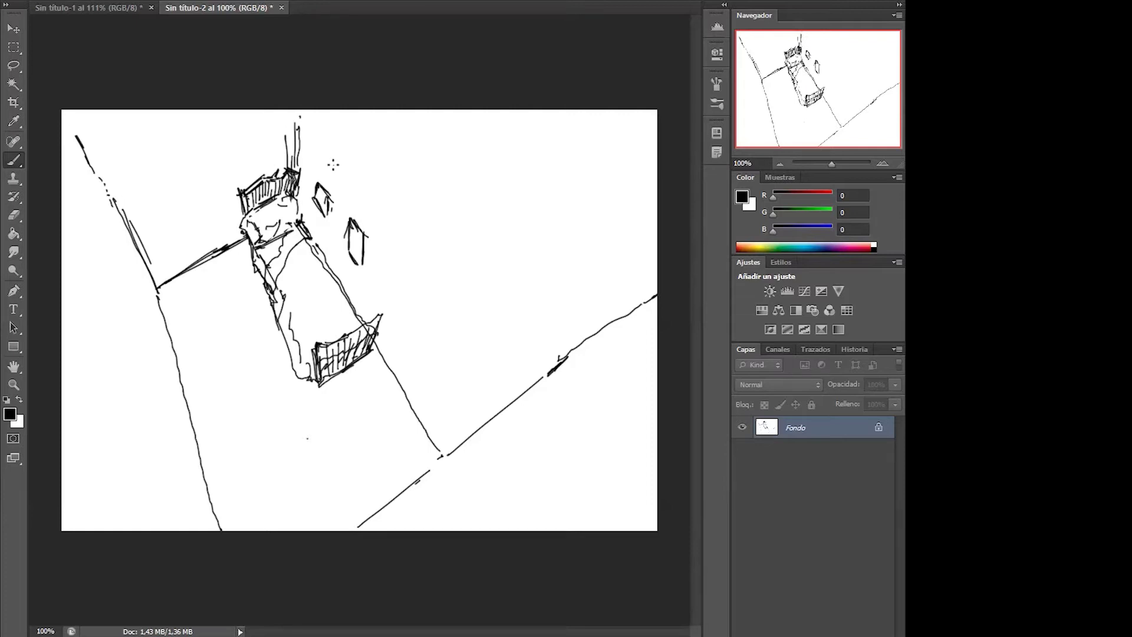
Step: Add two taller picture frames higher on the right wall and double the inner lines of the one nearer the viewer
mouse_move(334, 126)
left_mouse_down()
mouse_move(334, 160)
mouse_move(355, 178)
left_mouse_up()
left_click_drag(356, 140, 355, 172)
mouse_move(377, 160)
left_mouse_down()
mouse_move(370, 197)
mouse_move(393, 222)
left_mouse_up()
left_click_drag(396, 157, 393, 220)
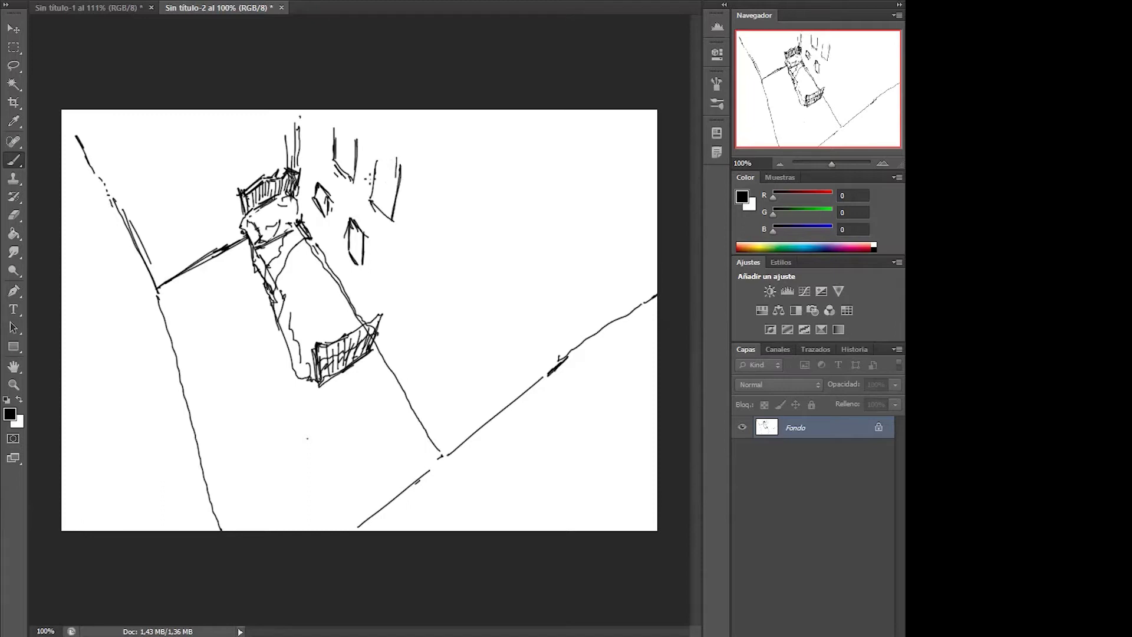
mouse_move(378, 161)
left_mouse_down()
mouse_move(375, 199)
mouse_move(390, 206)
left_mouse_up()
left_click_drag(397, 168, 391, 213)
Step: Draw the double far edge of a tall door on the right wall and begin its inner panel lines
left_click_drag(387, 350, 430, 200)
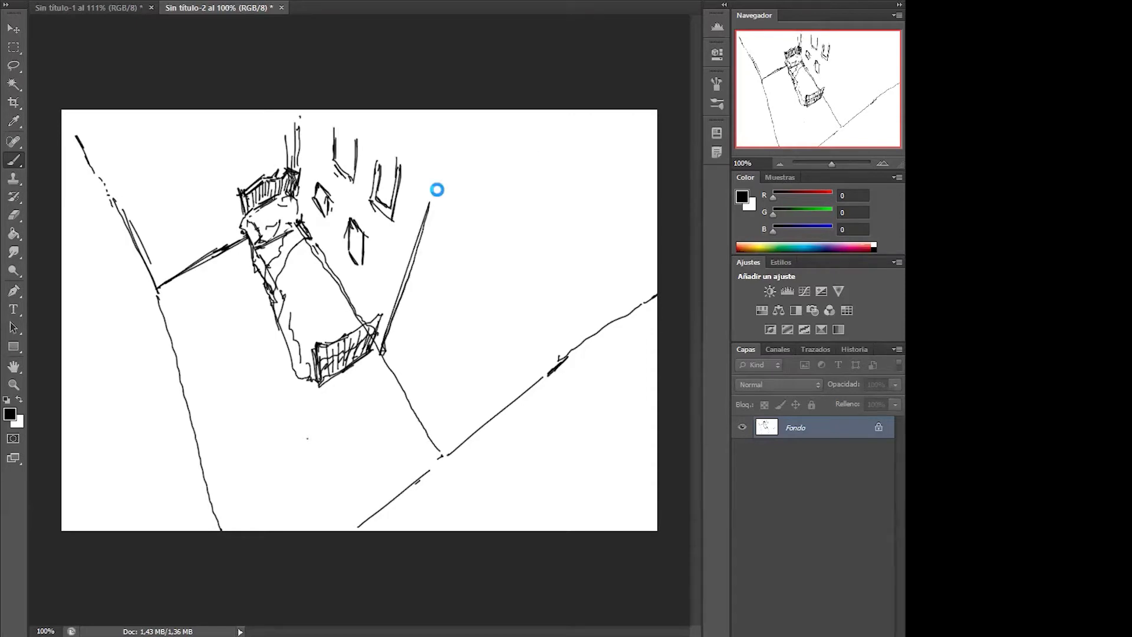
left_click_drag(430, 196, 443, 154)
mouse_move(385, 356)
left_mouse_down()
mouse_move(448, 210)
mouse_move(481, 257)
left_mouse_up()
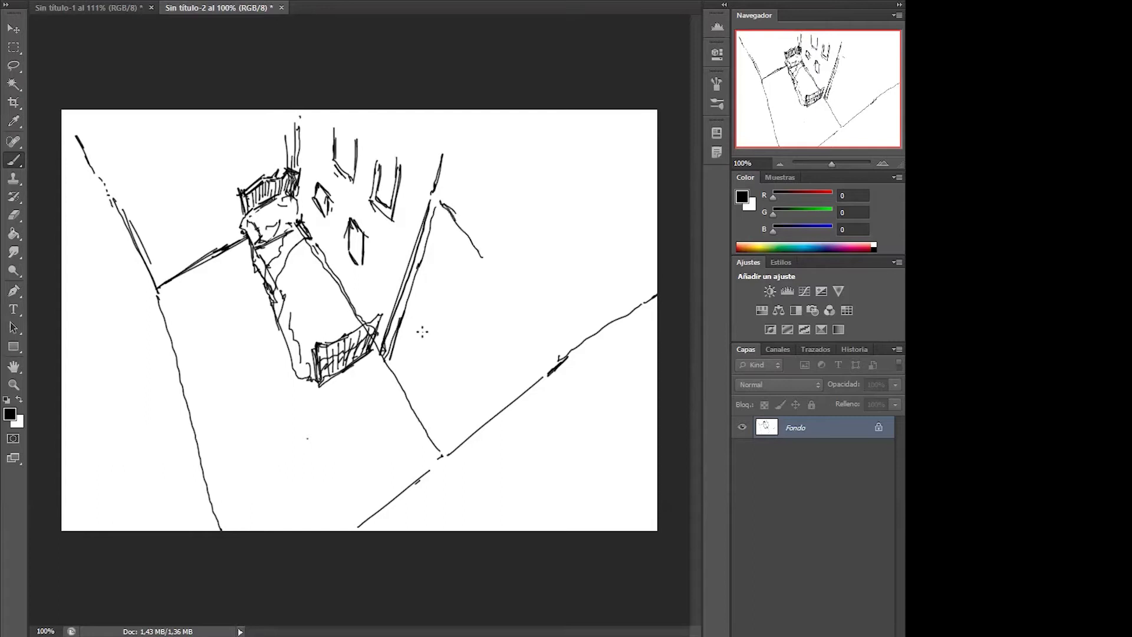
mouse_move(418, 285)
left_mouse_down()
mouse_move(442, 314)
mouse_move(391, 365)
left_mouse_up()
left_click_drag(443, 208, 429, 263)
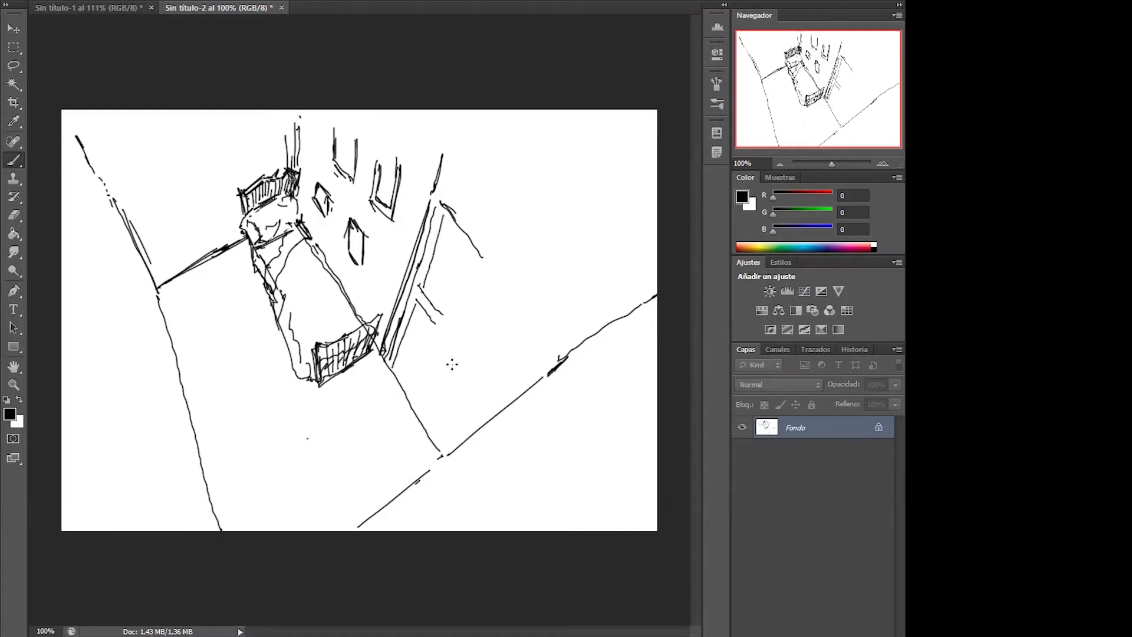
Step: Complete the outlines of the door's upper and lower panels down to the floor edge
left_click(448, 345)
left_click_drag(448, 344, 423, 383)
left_click_drag(489, 262, 485, 273)
left_click_drag(480, 281, 448, 341)
left_click_drag(420, 386, 411, 402)
left_click_drag(414, 399, 391, 369)
Step: Draw the door's curved top, its ornamental corners and the double outer edge down to the floor
left_click_drag(446, 161, 468, 180)
left_click_drag(481, 195, 510, 232)
mouse_move(442, 154)
left_mouse_down()
mouse_move(465, 145)
mouse_move(455, 164)
left_mouse_up()
mouse_move(511, 232)
left_mouse_down()
mouse_move(518, 243)
mouse_move(461, 351)
left_mouse_up()
left_click_drag(420, 411, 462, 349)
left_click(444, 136)
mouse_move(444, 137)
left_mouse_down()
mouse_move(475, 141)
mouse_move(460, 172)
mouse_move(510, 217)
mouse_move(534, 206)
mouse_move(547, 219)
mouse_move(424, 414)
left_mouse_up()
left_click_drag(447, 385, 418, 420)
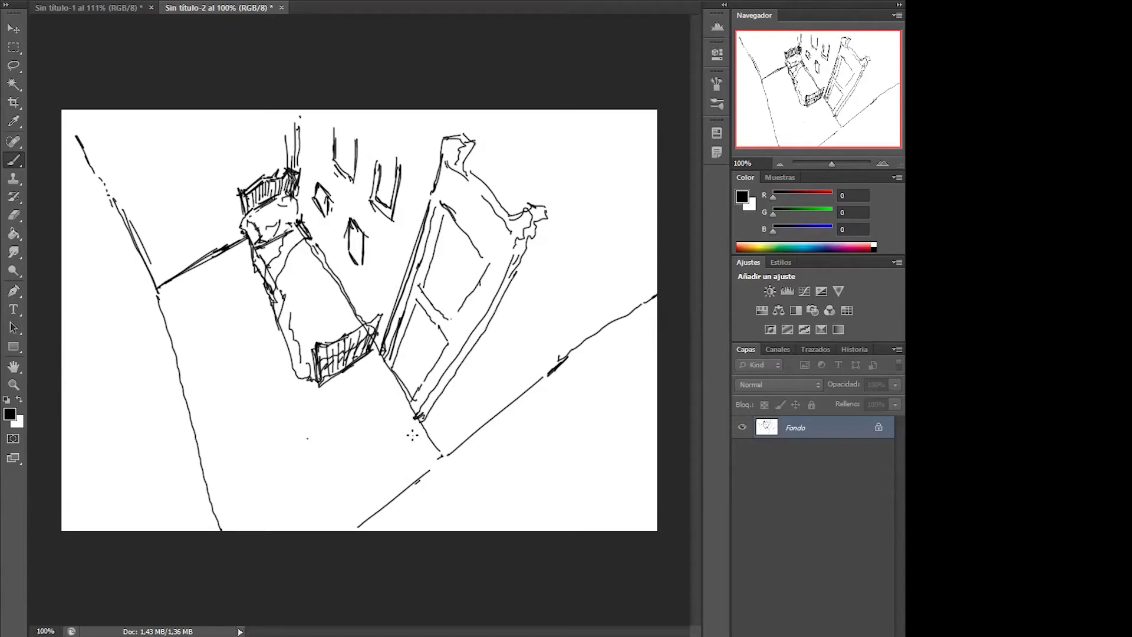
Step: Add a round knob to the door's far edge and reinforce its base line
left_click_drag(459, 363, 463, 368)
left_click_drag(404, 277, 412, 292)
left_click_drag(379, 356, 418, 422)
left_click_drag(382, 361, 390, 374)
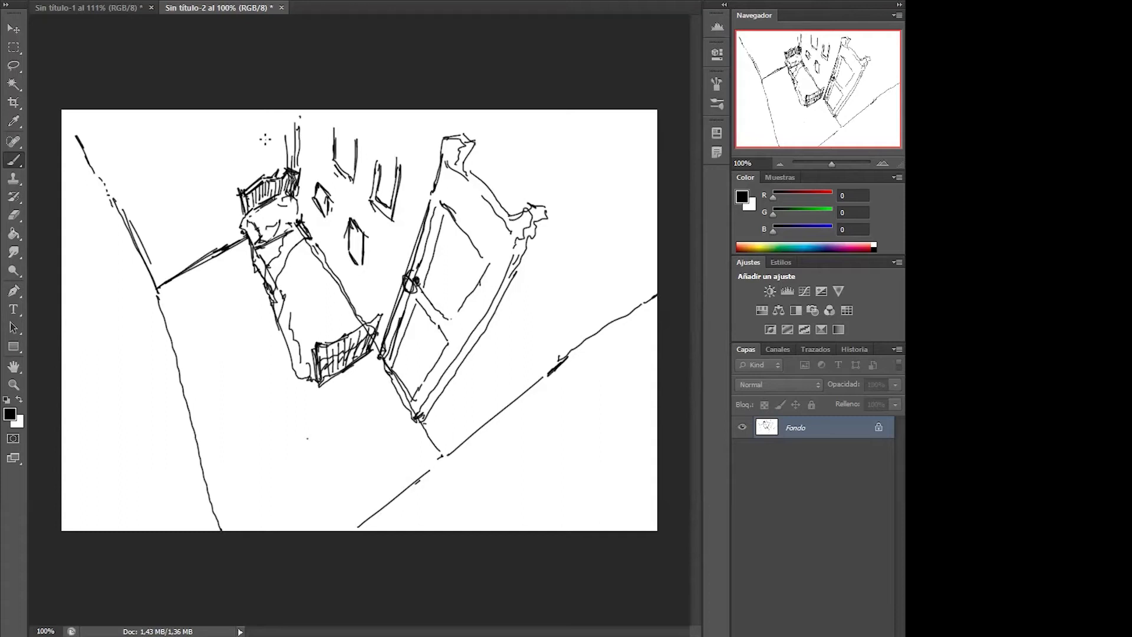
Step: Draw a rectangular picture frame above the headboard and erase the stray diagonal lines inside it
mouse_move(267, 133)
left_mouse_down()
mouse_move(239, 144)
mouse_move(234, 174)
mouse_move(281, 156)
left_mouse_up()
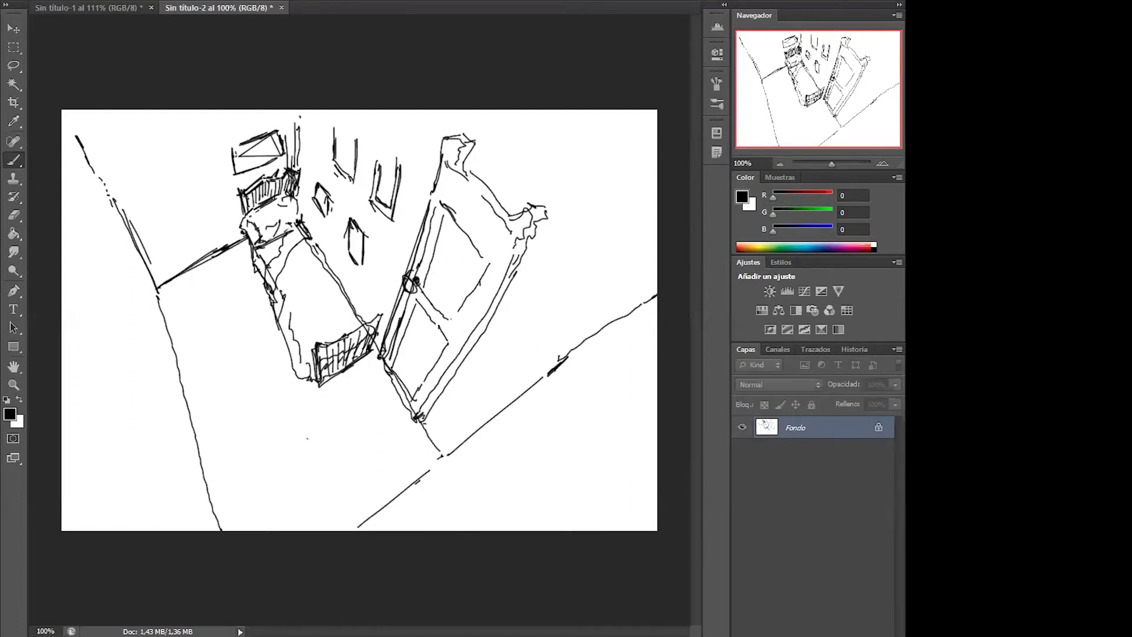
key("e")
mouse_move(245, 153)
left_mouse_down()
mouse_move(274, 145)
mouse_move(252, 146)
left_mouse_up()
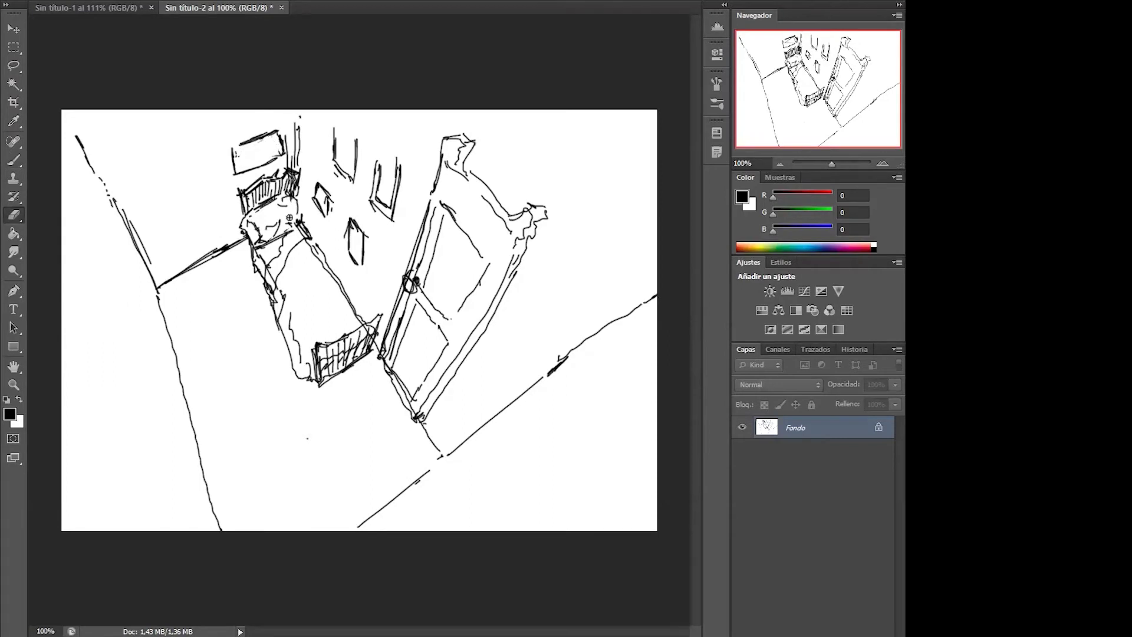
key("b")
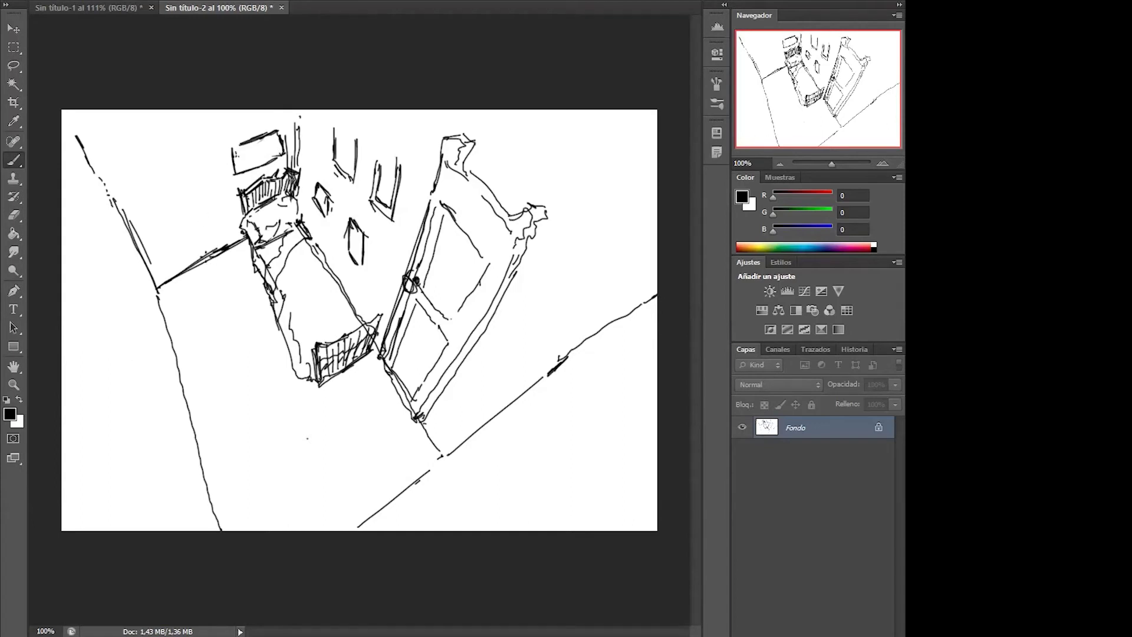
Step: Sketch a small chair left of the bed with a seat, legs and a slatted back topped by curled posts
left_click_drag(227, 229, 216, 251)
mouse_move(206, 263)
left_mouse_down()
mouse_move(217, 267)
mouse_move(207, 264)
mouse_move(236, 238)
mouse_move(217, 283)
mouse_move(231, 280)
left_mouse_up()
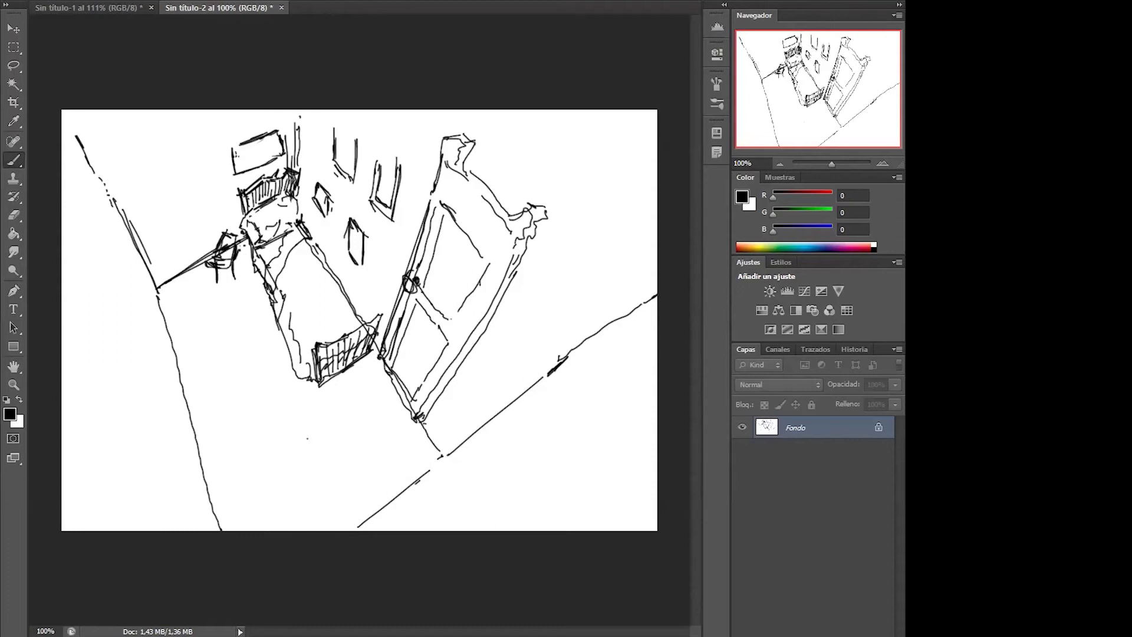
left_click_drag(202, 214, 216, 254)
mouse_move(217, 199)
left_mouse_down()
mouse_move(224, 233)
mouse_move(208, 226)
mouse_move(221, 243)
mouse_move(197, 223)
mouse_move(217, 188)
left_mouse_up()
left_click(217, 191)
left_click(221, 280)
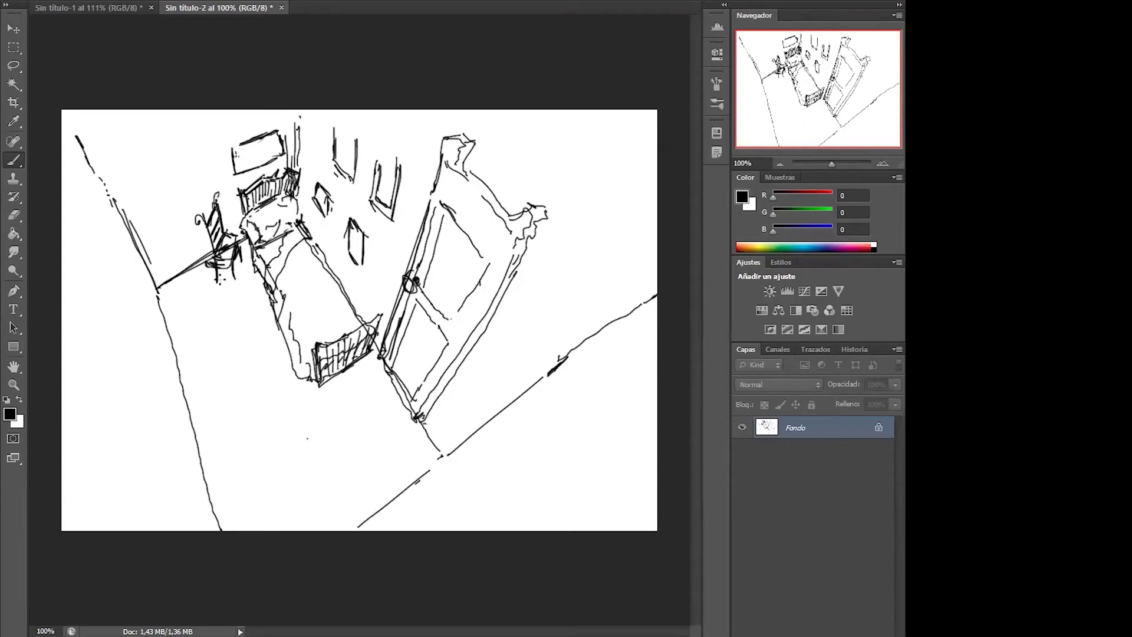
Step: Finish the chair's legs and erase the floor line crossing its seat
left_click(212, 291)
left_click_drag(234, 268, 237, 283)
key("e")
left_click_drag(231, 243, 222, 252)
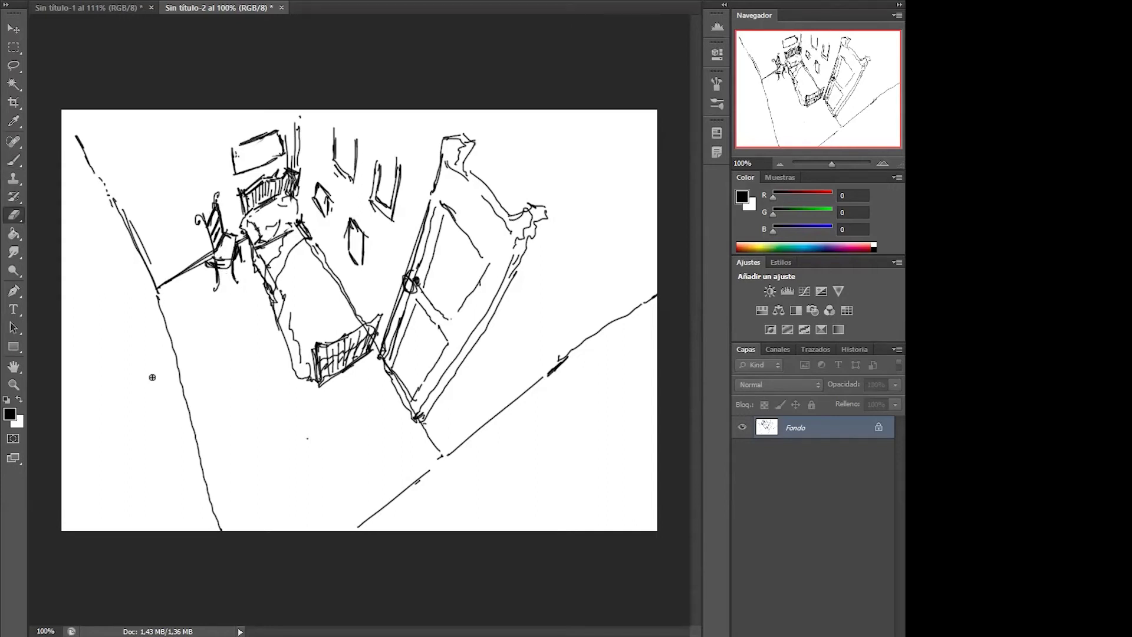
left_click(207, 264)
key("b")
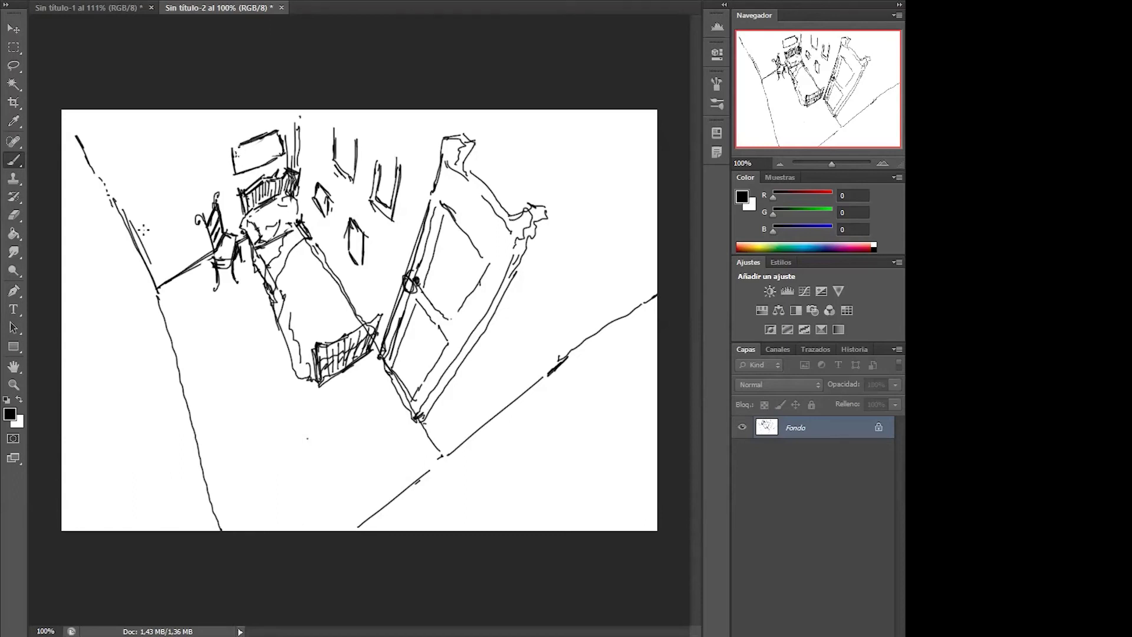
Step: Draw a tilted square frame on the left wall and scribble a picture inside the frame above the bed
mouse_move(145, 201)
left_mouse_down()
mouse_move(161, 190)
mouse_move(148, 210)
mouse_move(165, 221)
mouse_move(175, 211)
left_mouse_up()
mouse_move(249, 148)
left_mouse_down()
mouse_move(240, 164)
mouse_move(267, 143)
mouse_move(265, 158)
mouse_move(276, 137)
left_mouse_up()
left_click(254, 151)
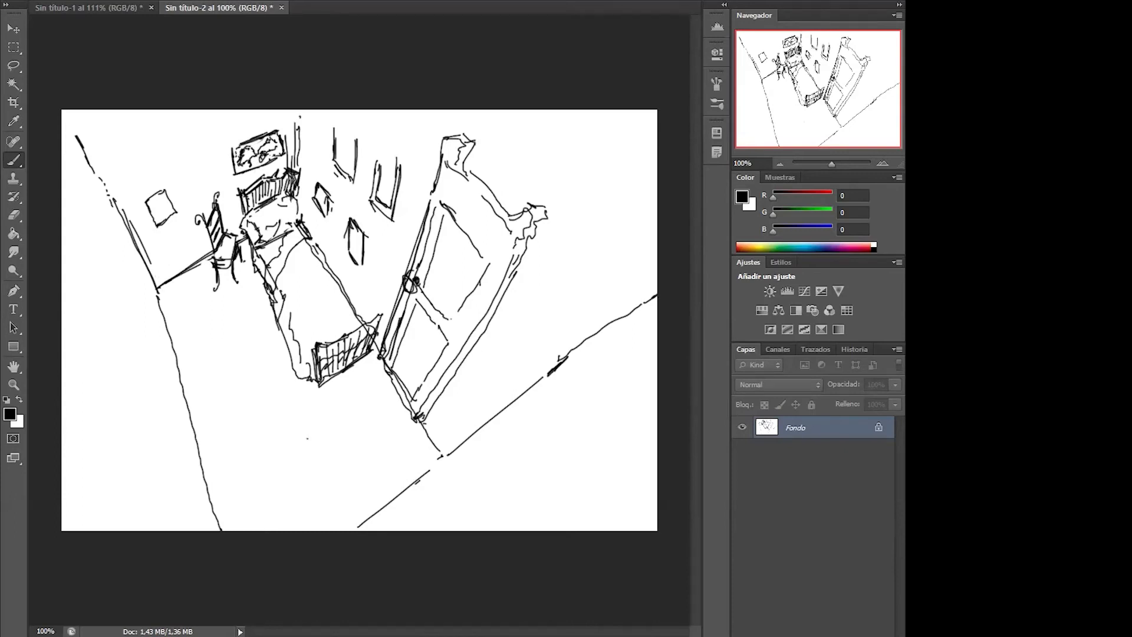
Step: Sketch a tiny portrait inside the square frame on the left wall
left_click(161, 199)
left_click(155, 200)
left_click(158, 204)
left_click(154, 208)
left_click(161, 207)
left_click(159, 208)
mouse_move(160, 202)
left_mouse_down()
mouse_move(169, 216)
mouse_move(158, 226)
left_mouse_up()
left_click(166, 208)
Step: Scribble small pictures inside the four frames on the right wall
left_click_drag(319, 193, 326, 209)
left_click_drag(353, 248, 356, 250)
left_click_drag(342, 147, 348, 156)
left_click_drag(381, 194, 392, 192)
Step: Add blanket fold strokes along the left side of the bed
left_click_drag(289, 321, 292, 328)
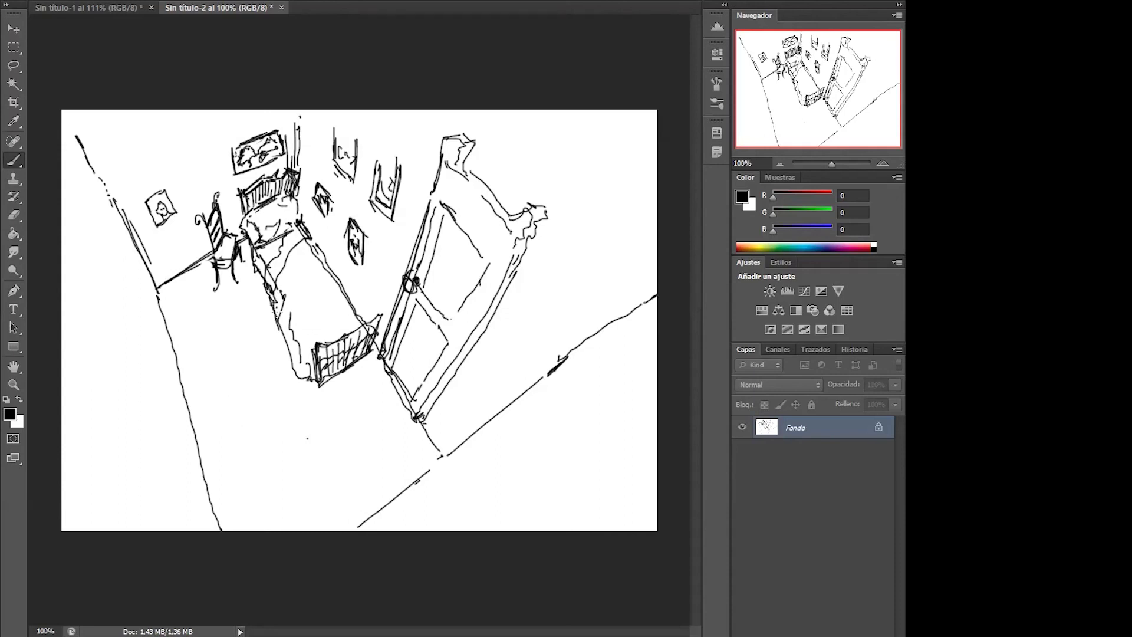
left_click_drag(289, 343, 290, 358)
left_click_drag(280, 328, 306, 373)
Step: Shade the door's two ornamental top corners and close the corner of its upper panel
left_click_drag(446, 147, 453, 162)
left_click_drag(527, 229, 519, 236)
left_click_drag(471, 147, 454, 169)
left_click_drag(534, 208, 537, 224)
left_click_drag(483, 258, 489, 264)
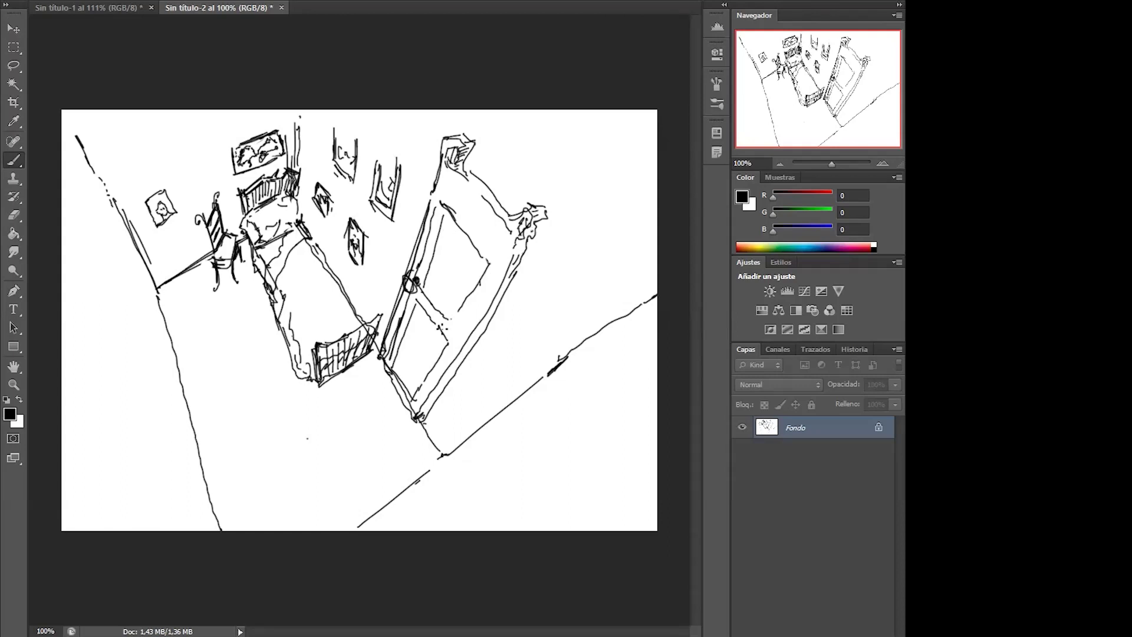